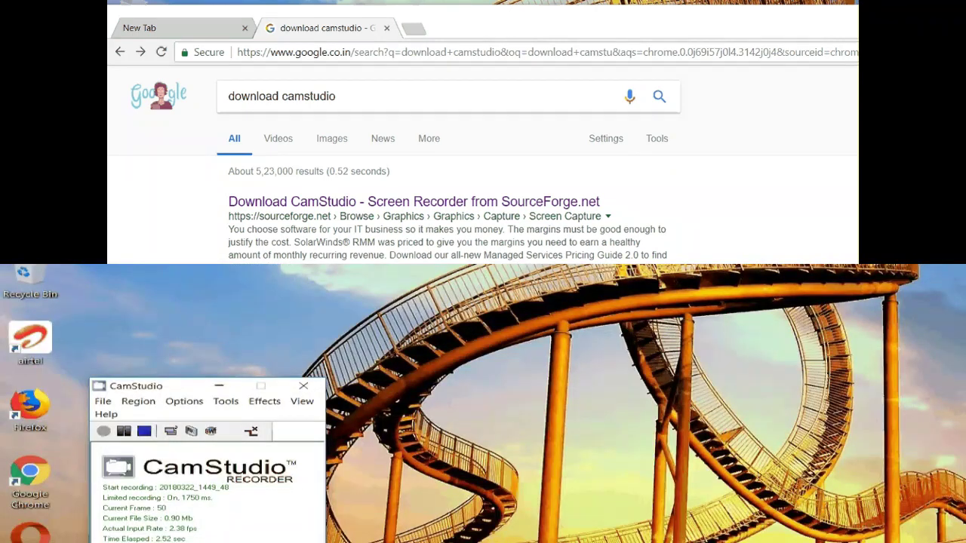
Step: Reposition the CamStudio window on the desktop and look over its recording options
{"action": "left_click_drag", "start_coordinate": [166, 389], "coordinate": [133, 302]}
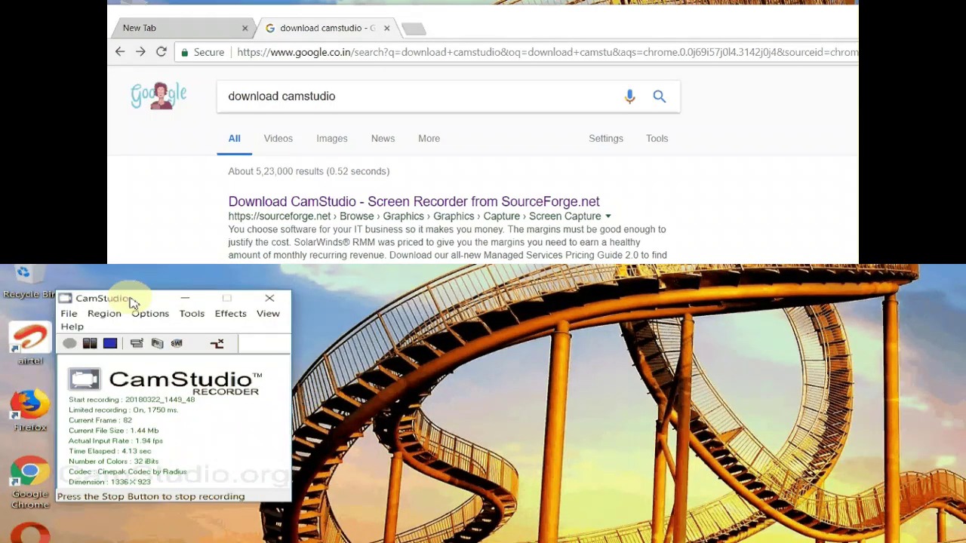
{"action": "left_click", "coordinate": [150, 313]}
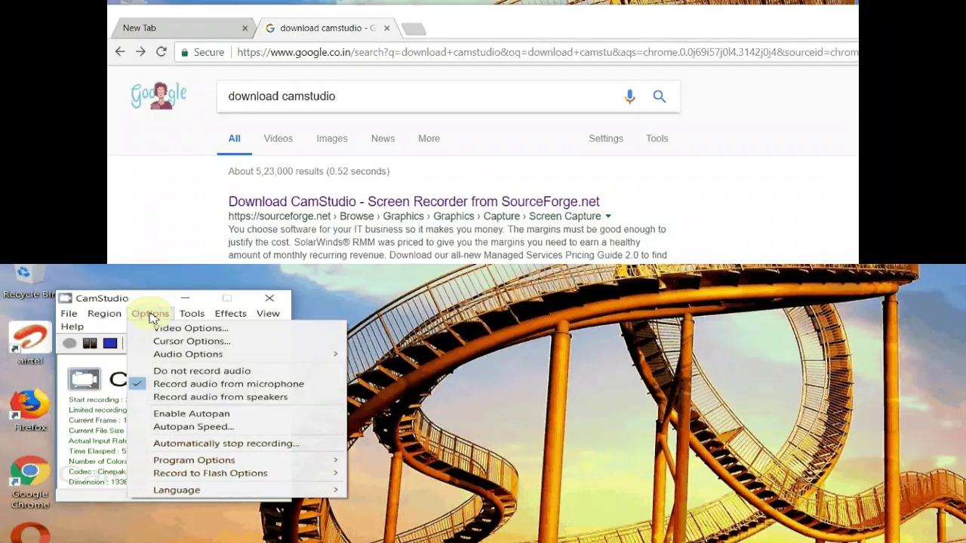
{"action": "mouse_move", "coordinate": [192, 314]}
{"action": "mouse_move", "coordinate": [159, 314]}
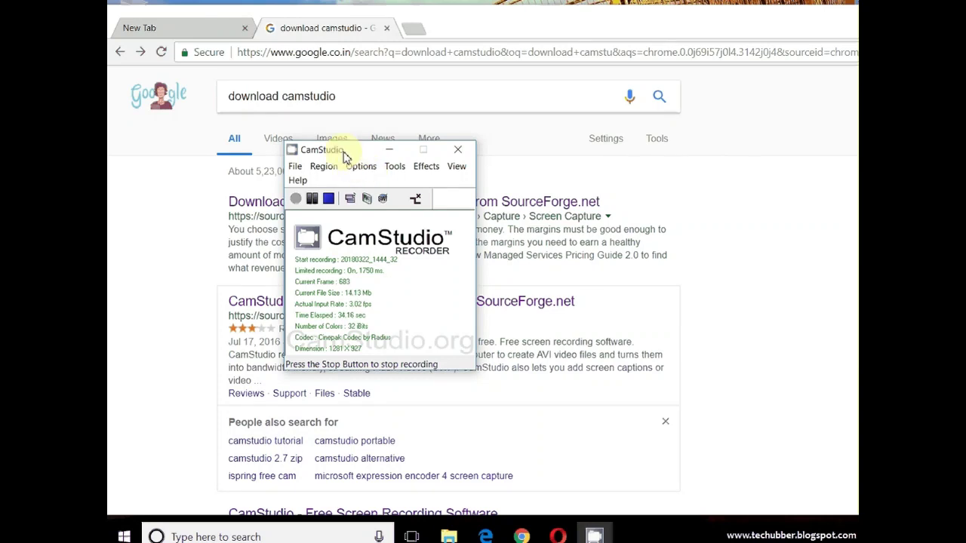
Step: Uncover the "download camstudio" search results and examine the SourceForge download pages and their addresses
{"action": "left_click_drag", "start_coordinate": [343, 155], "coordinate": [858, 173]}
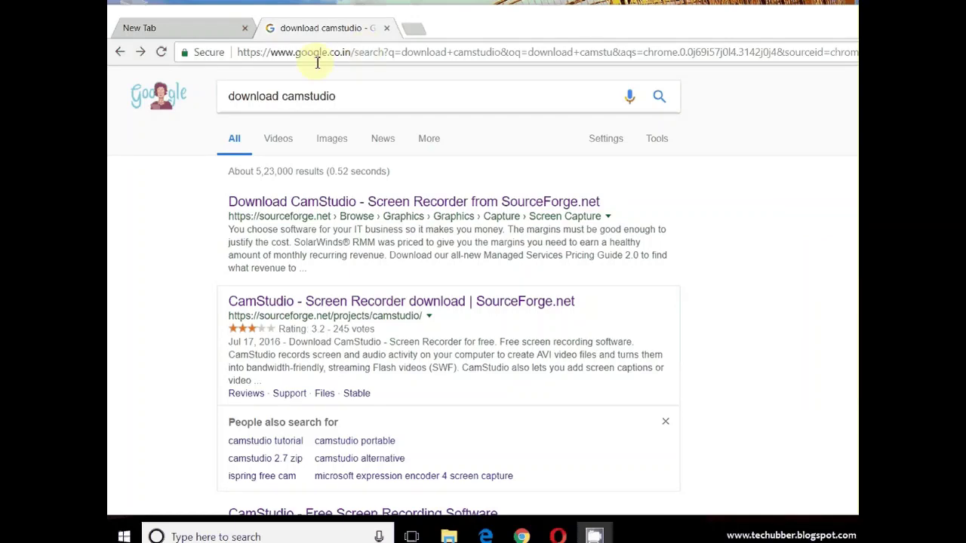
{"action": "double_click", "coordinate": [312, 96]}
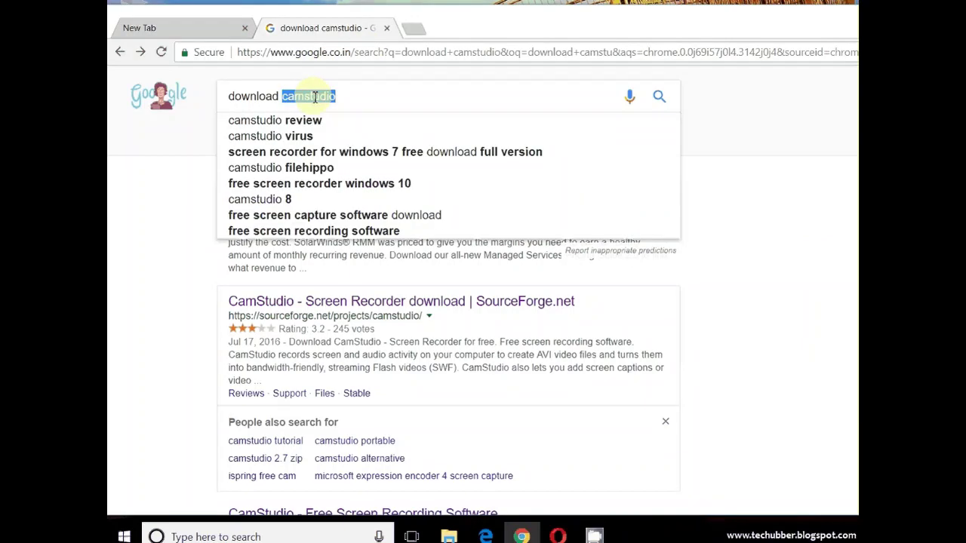
{"action": "left_click", "coordinate": [167, 153]}
{"action": "scroll", "coordinate": [274, 238], "scroll_direction": "down", "scroll_amount": 5}
{"action": "scroll", "coordinate": [274, 238], "scroll_direction": "down", "scroll_amount": 5}
{"action": "scroll", "coordinate": [274, 238], "scroll_direction": "up", "scroll_amount": 10}
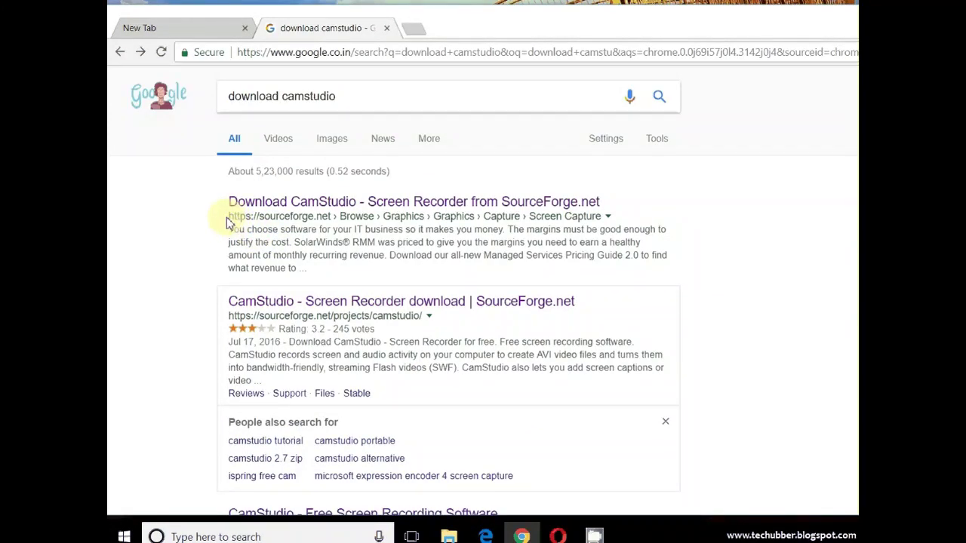
{"action": "left_click_drag", "start_coordinate": [227, 217], "coordinate": [335, 219]}
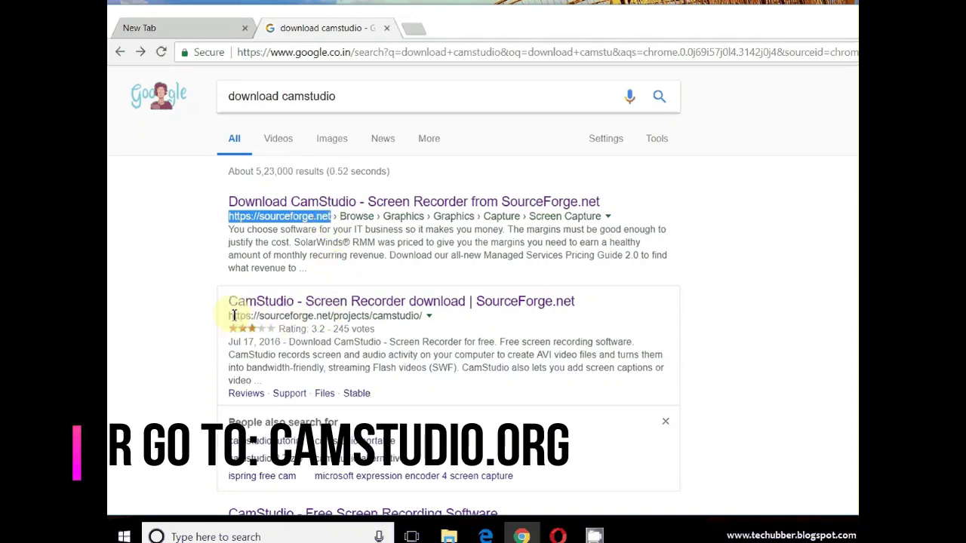
{"action": "left_click_drag", "start_coordinate": [230, 315], "coordinate": [421, 314]}
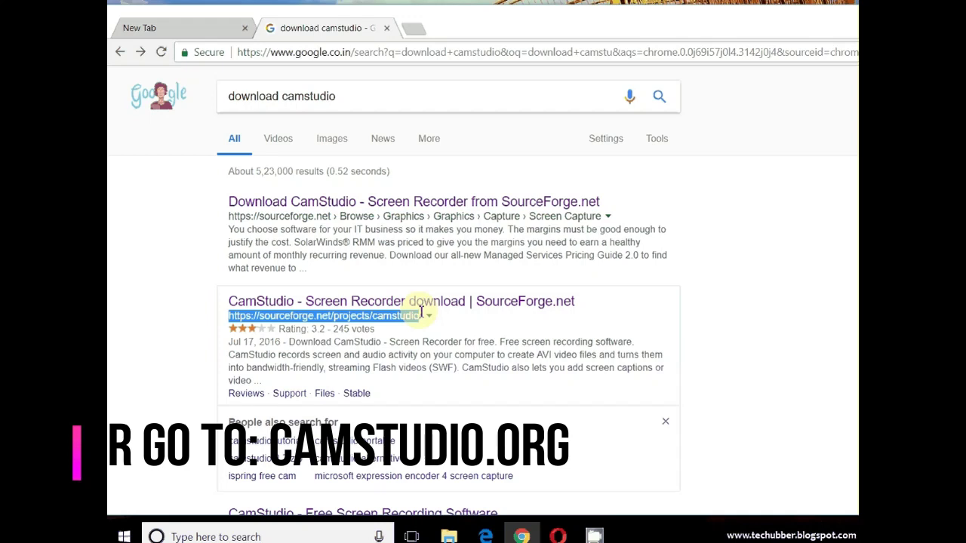
{"action": "left_click", "coordinate": [391, 307]}
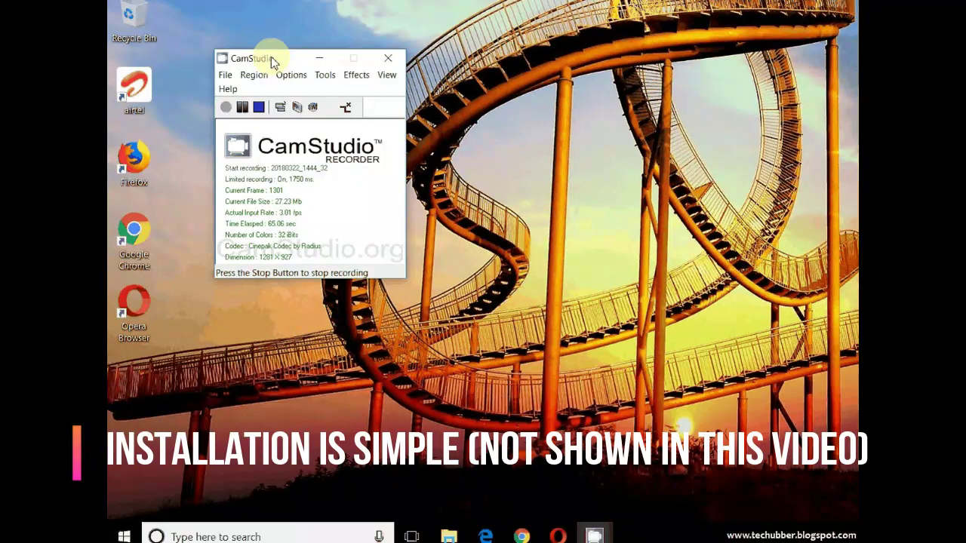
Step: Place the CamStudio window near the desktop's upper corner and look over its available options and tools
{"action": "left_click_drag", "start_coordinate": [271, 56], "coordinate": [240, 78]}
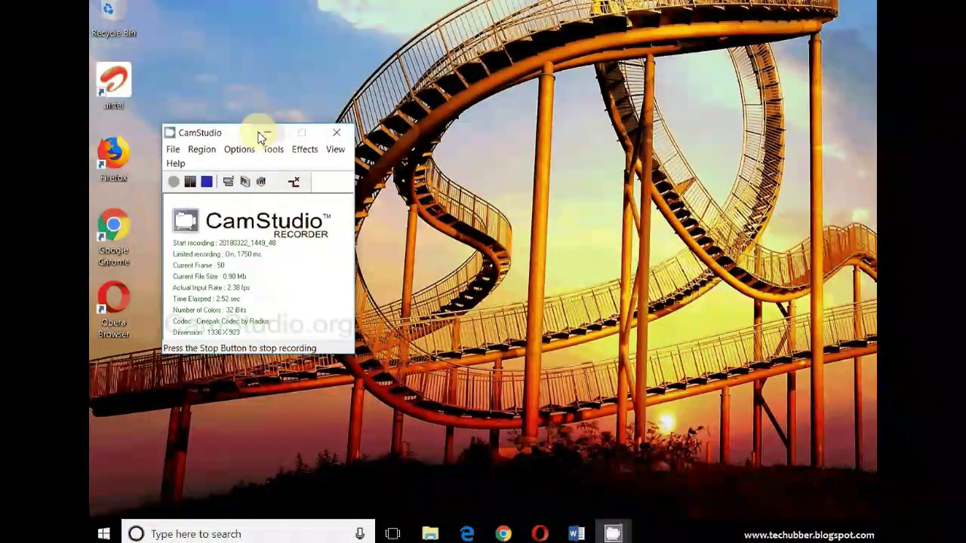
{"action": "left_click_drag", "start_coordinate": [225, 138], "coordinate": [196, 42]}
{"action": "left_click", "coordinate": [210, 54]}
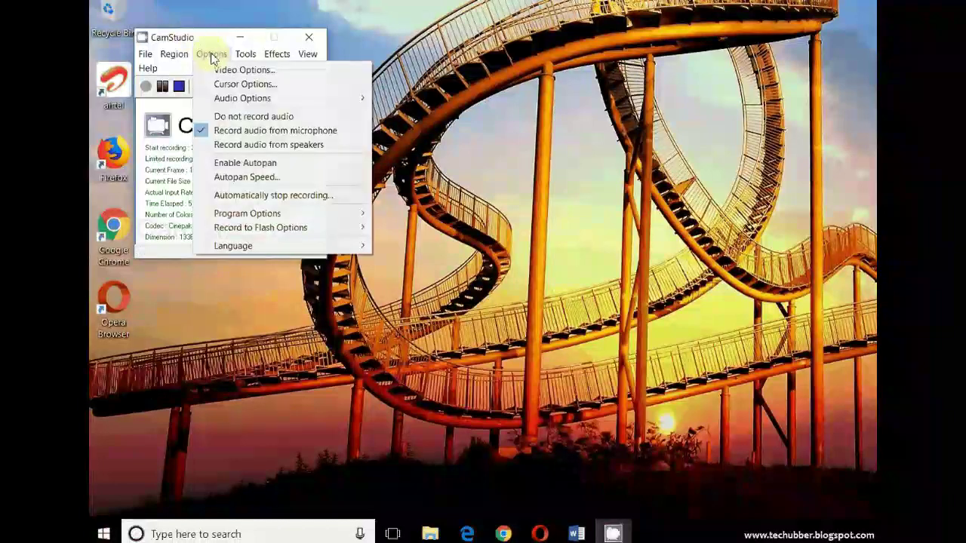
{"action": "left_click", "coordinate": [243, 55]}
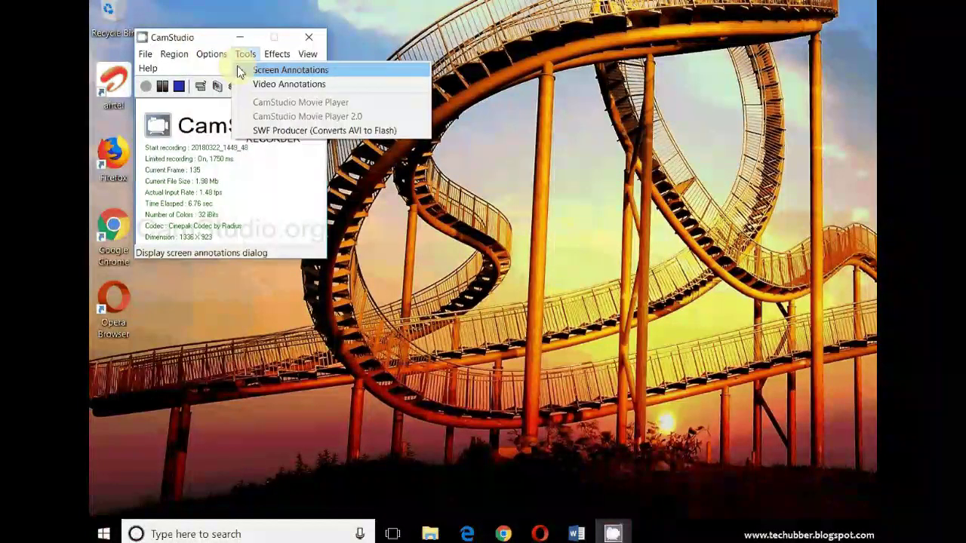
Step: Examine the screenshot of the Video Options dialog in the document, including its Time Lapse setting
{"action": "left_click", "coordinate": [211, 54]}
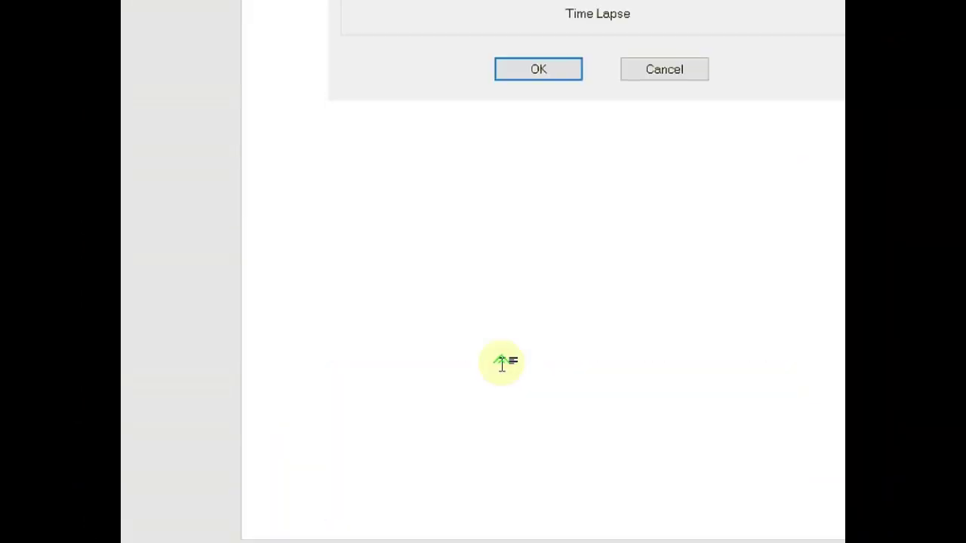
{"action": "scroll", "coordinate": [502, 362], "scroll_direction": "up", "scroll_amount": 6}
{"action": "scroll", "coordinate": [503, 365], "scroll_direction": "down", "scroll_amount": 1}
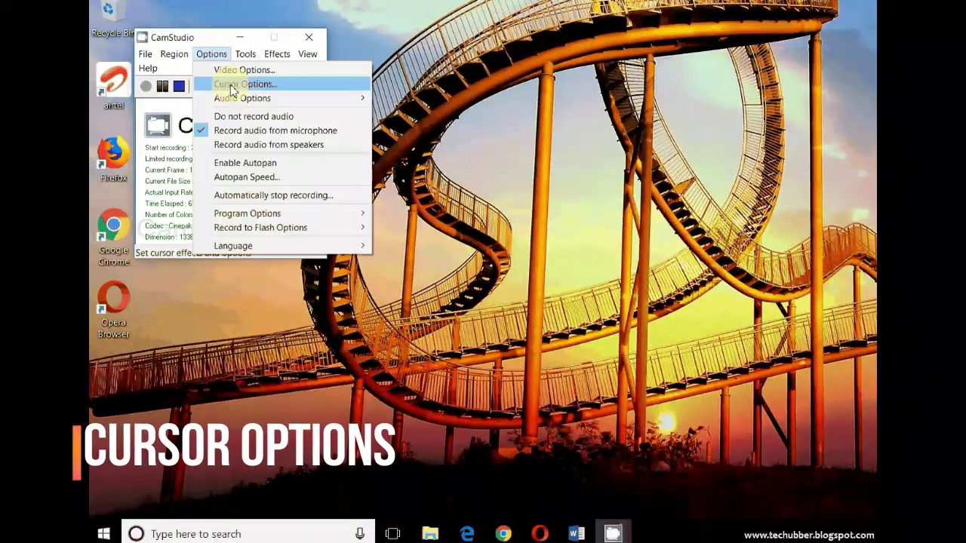
Step: Review the cursor options, covering Highlight Cursor, the highlight shapes and the click feedback colors, and close the dialog
{"action": "left_click", "coordinate": [219, 57]}
{"action": "left_click", "coordinate": [232, 85]}
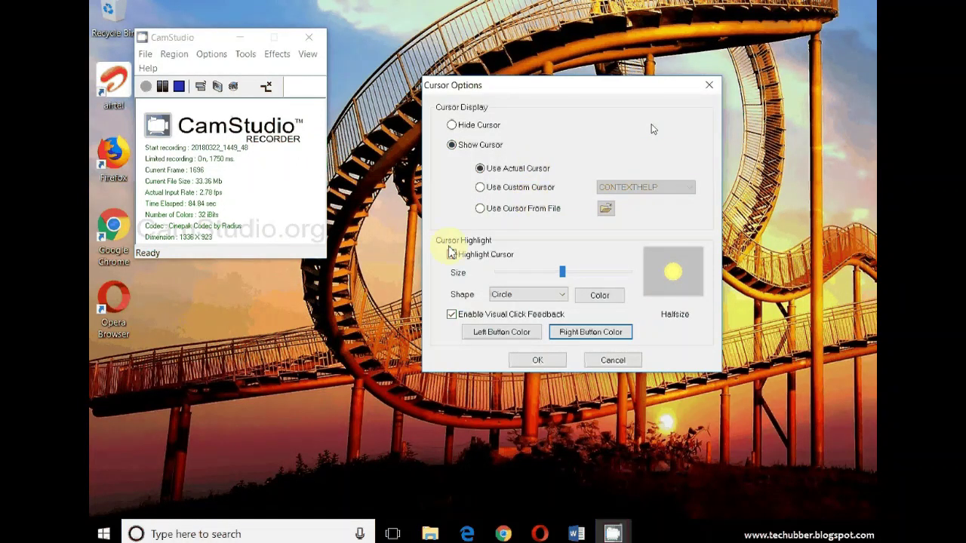
{"action": "left_click", "coordinate": [452, 255]}
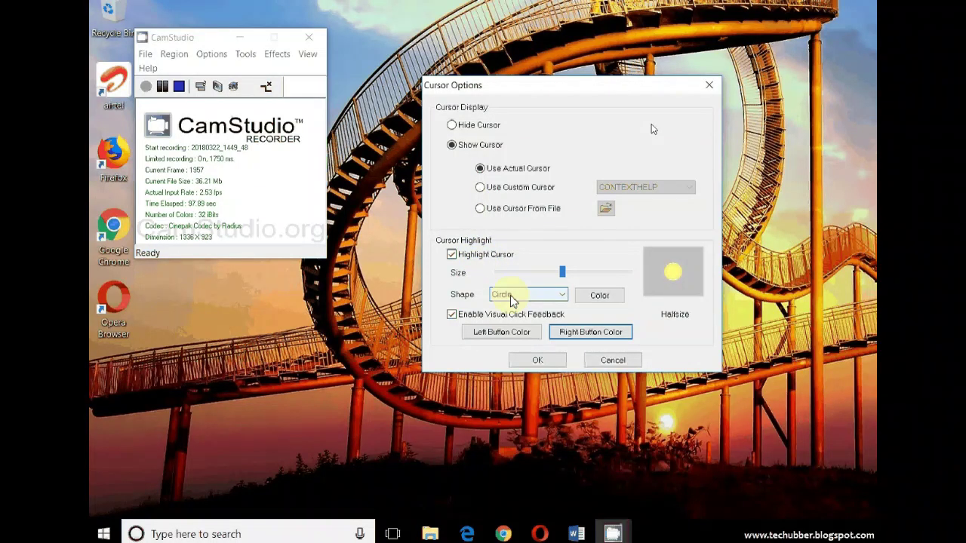
{"action": "left_click", "coordinate": [530, 297]}
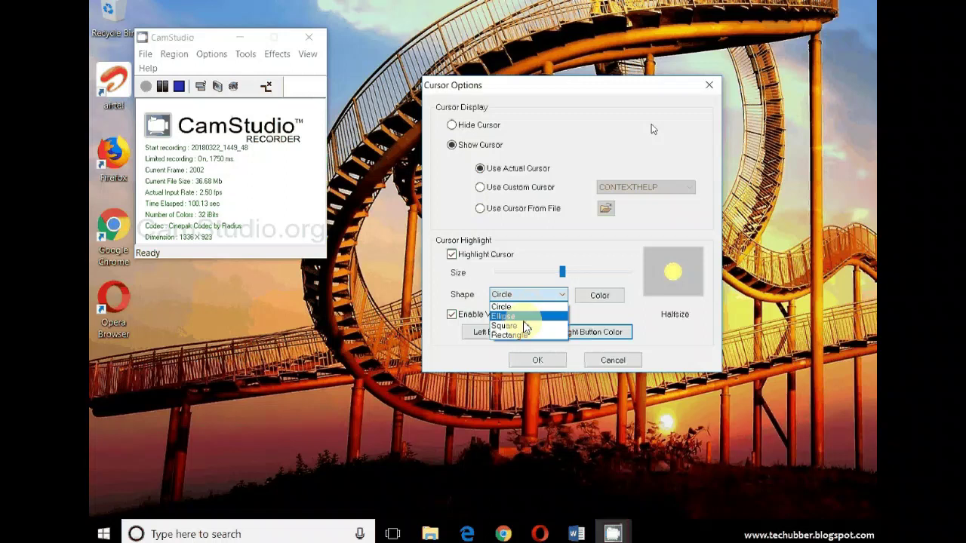
{"action": "left_click", "coordinate": [448, 345]}
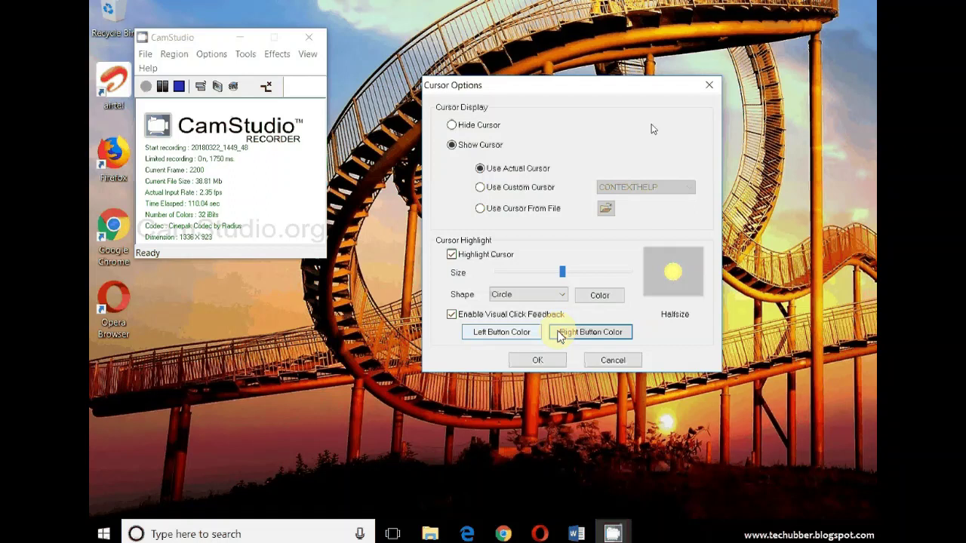
{"action": "key", "text": "Return"}
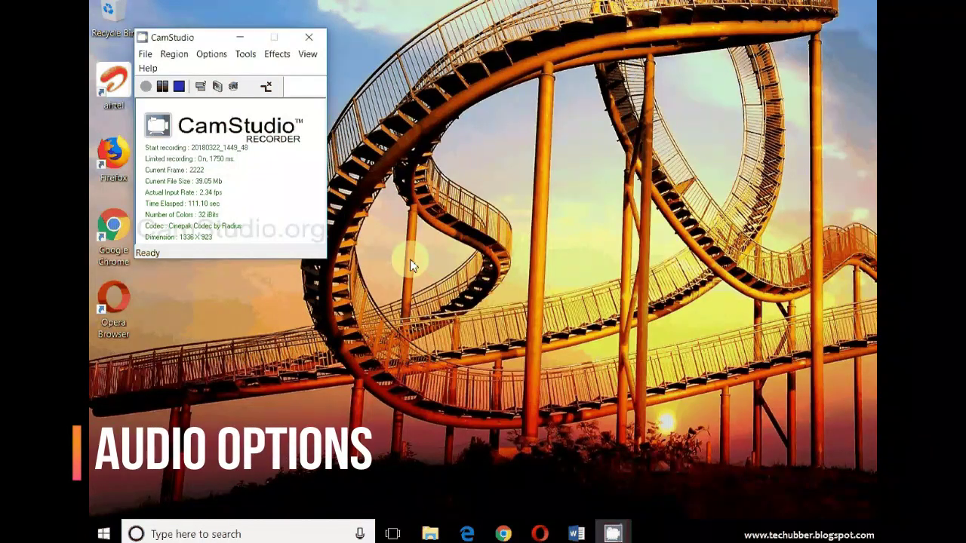
Step: Review the audio options for the microphone, including the available audio capture devices, and cancel the dialog
{"action": "left_click", "coordinate": [211, 54]}
{"action": "mouse_move", "coordinate": [234, 99]}
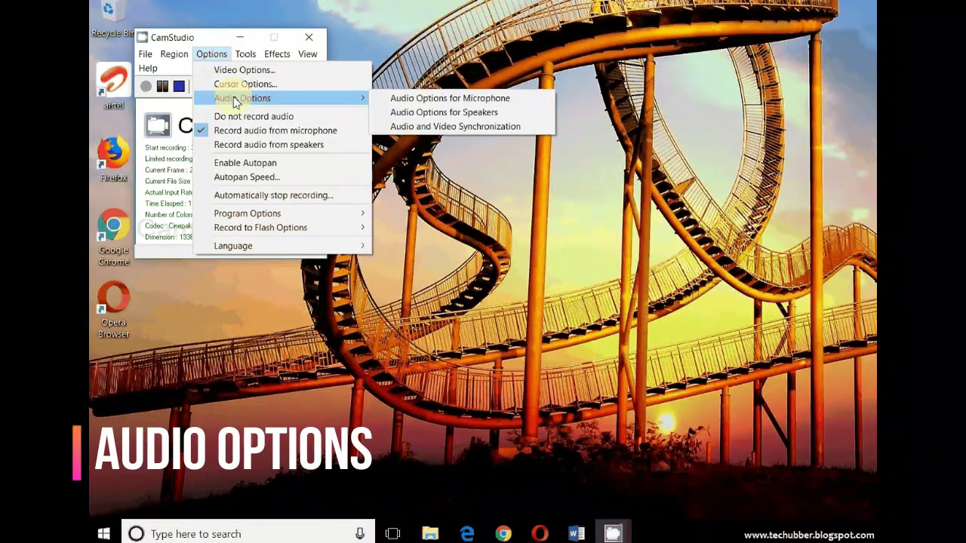
{"action": "left_click", "coordinate": [400, 105]}
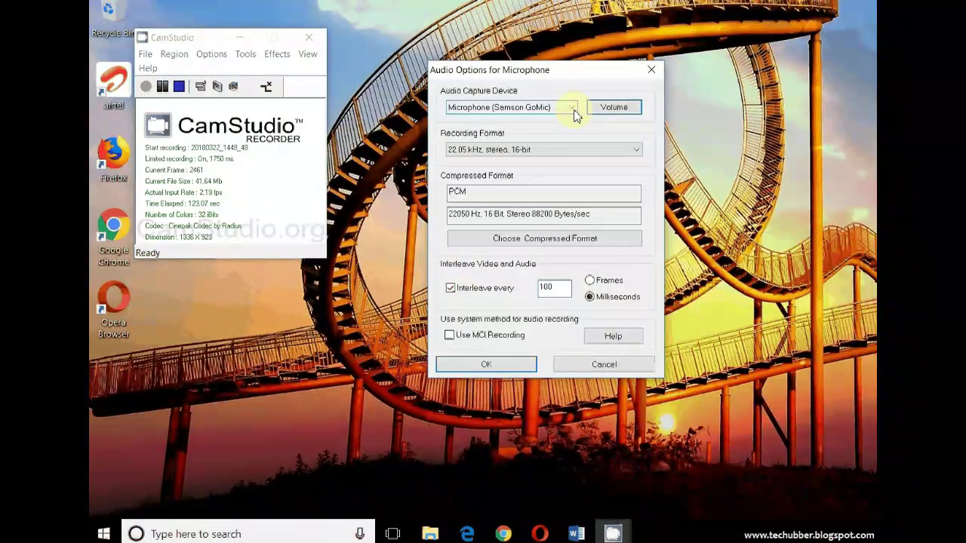
{"action": "left_click", "coordinate": [574, 109]}
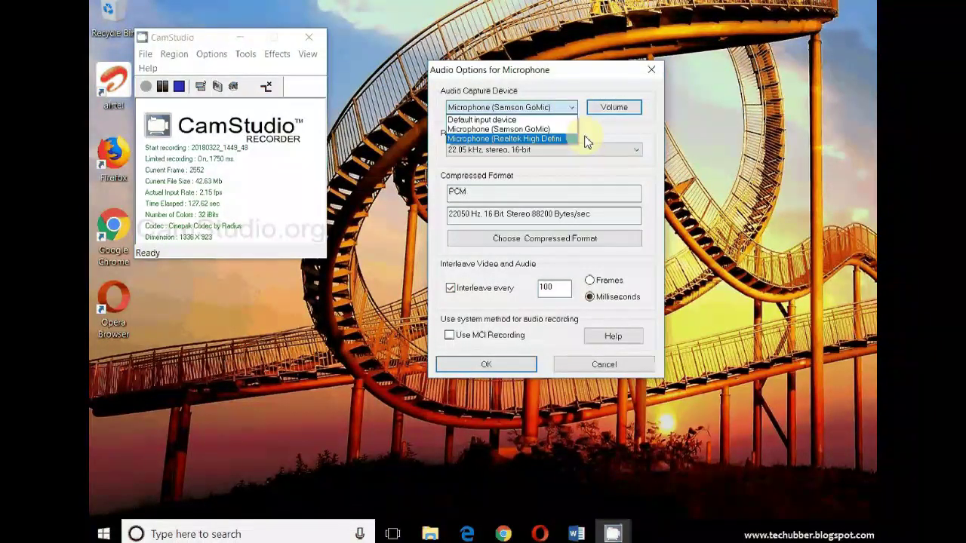
{"action": "left_click", "coordinate": [588, 141]}
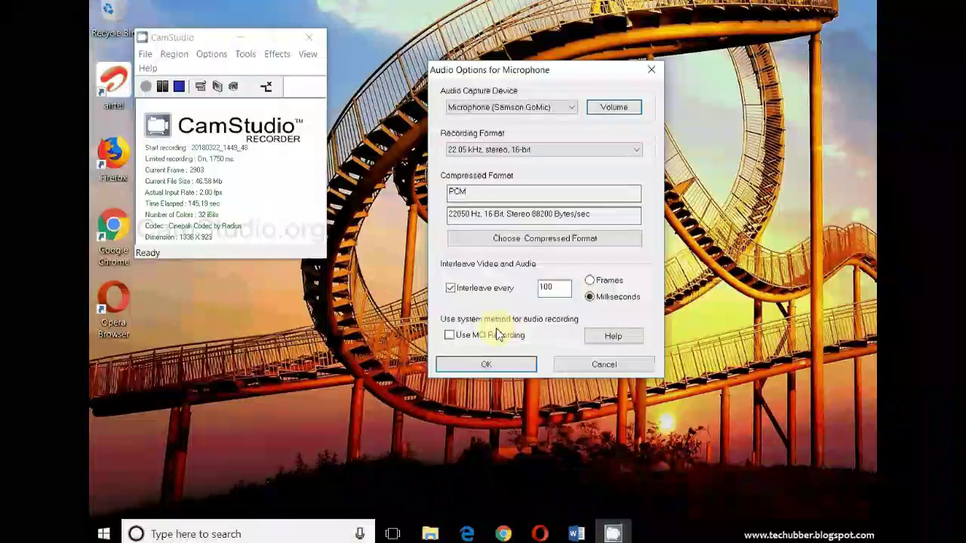
{"action": "left_click", "coordinate": [583, 366]}
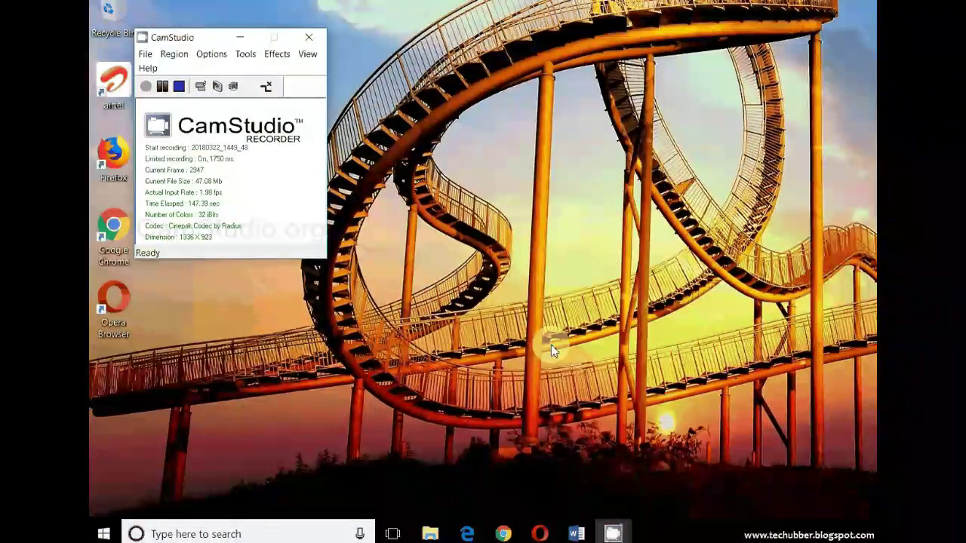
Step: Look over the audio, autopan and program options, including AVI playback when recording stops and the recording directory
{"action": "left_click", "coordinate": [211, 54]}
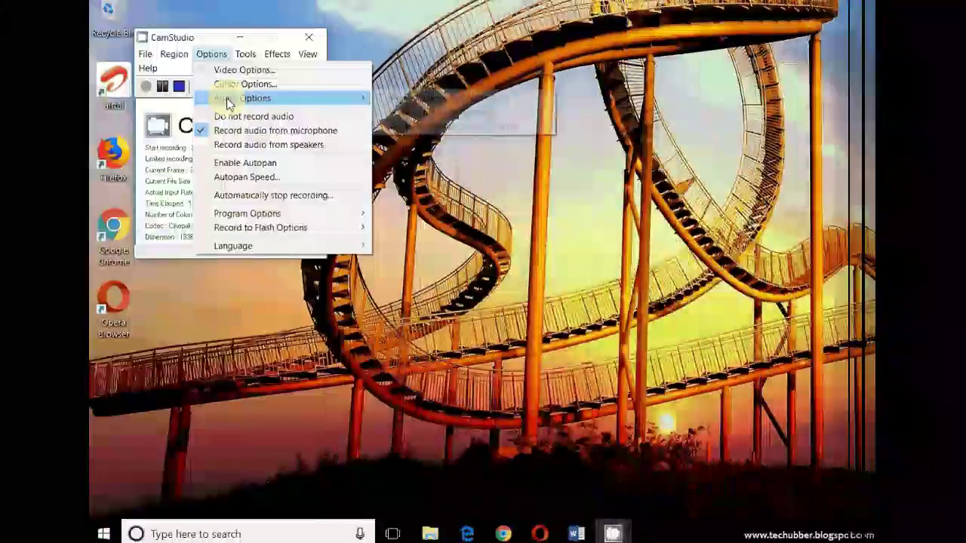
{"action": "mouse_move", "coordinate": [229, 102]}
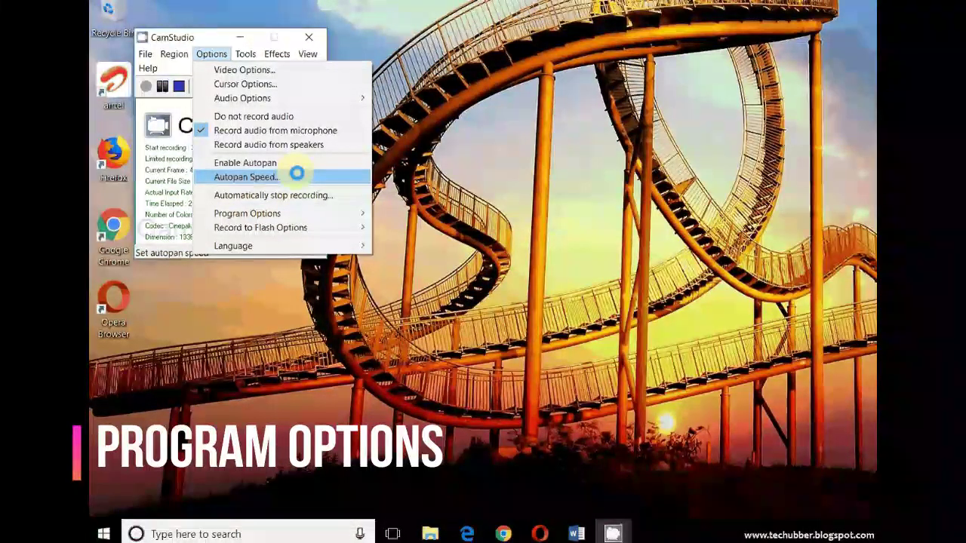
{"action": "mouse_move", "coordinate": [295, 215]}
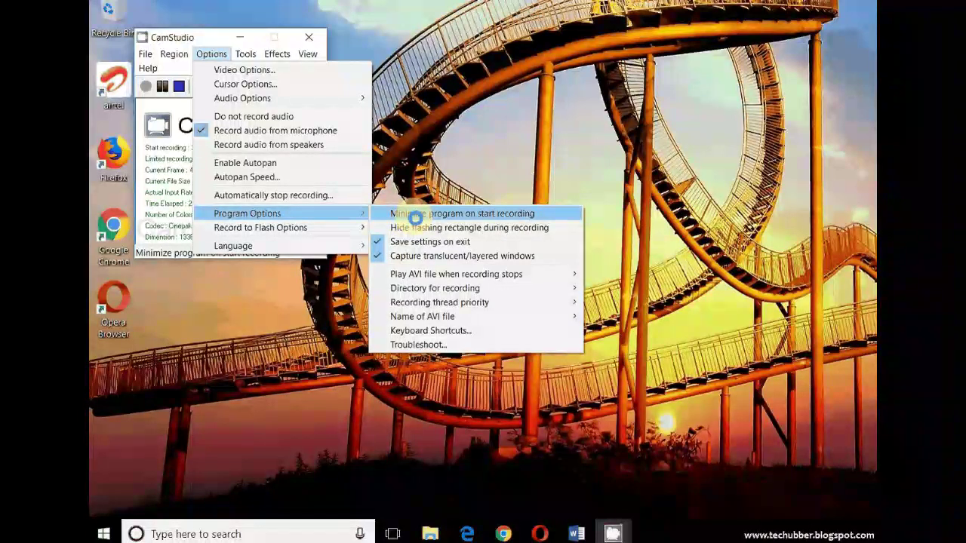
{"action": "mouse_move", "coordinate": [489, 279]}
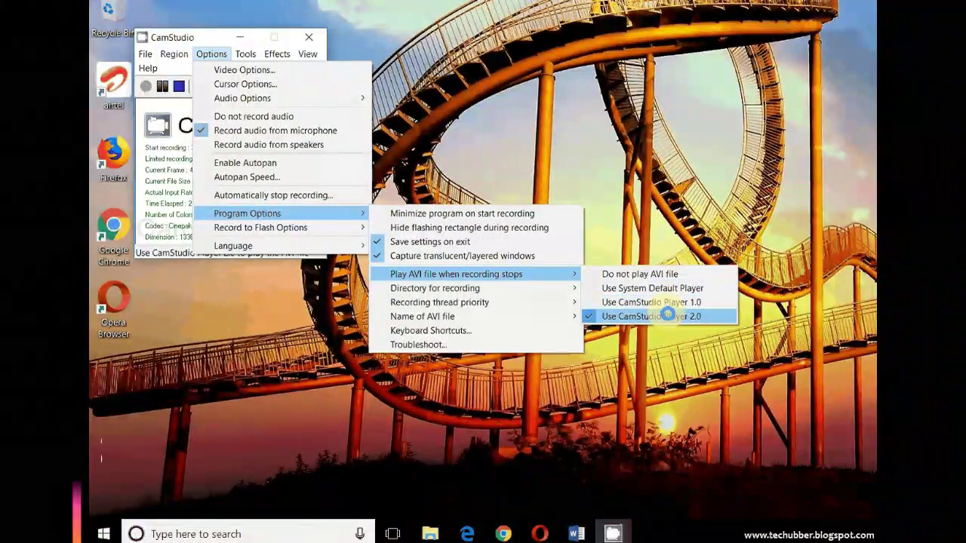
{"action": "mouse_move", "coordinate": [528, 288]}
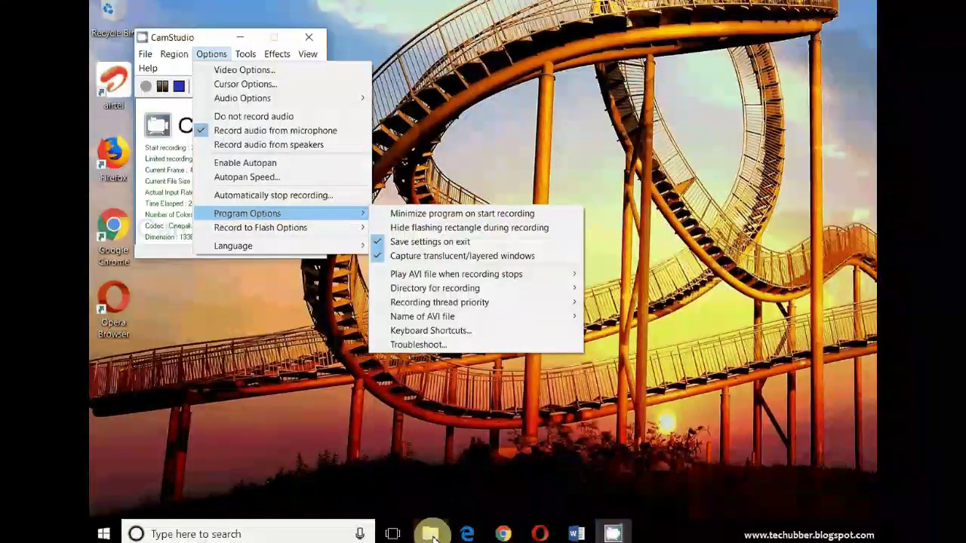
Step: Switch to File Explorer, open the "lenovo camstudio recordings" folder and inspect the AVI and WAV files inside
{"action": "right_click", "coordinate": [432, 536]}
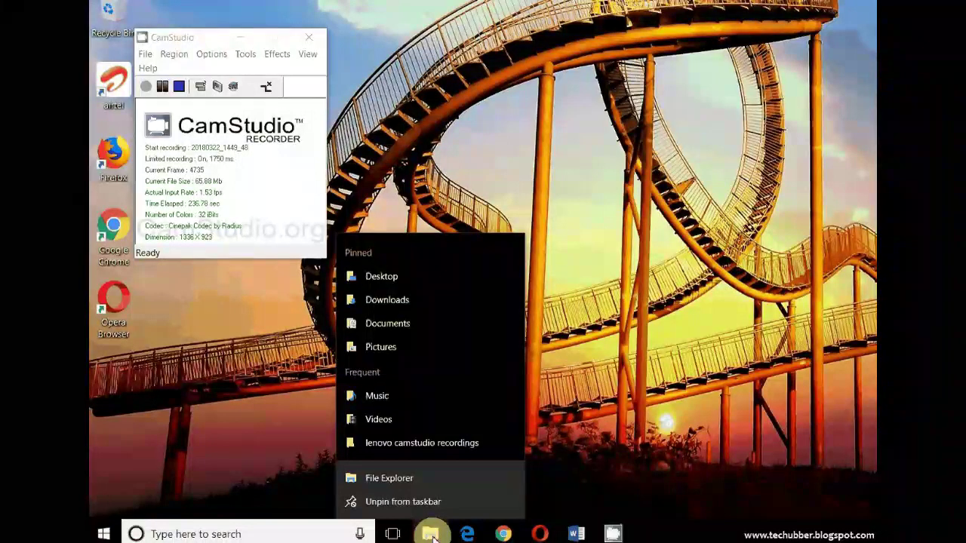
{"action": "left_click", "coordinate": [410, 445]}
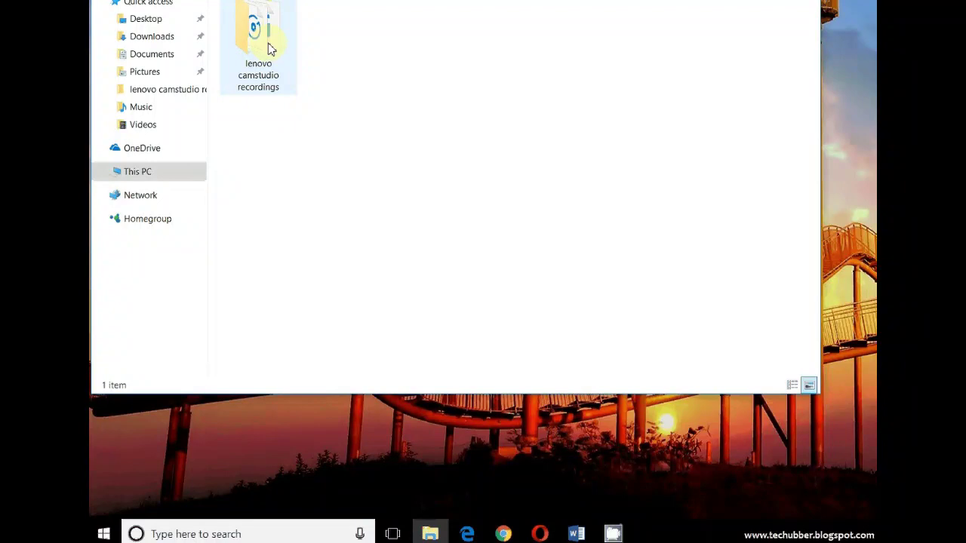
{"action": "left_click", "coordinate": [251, 51]}
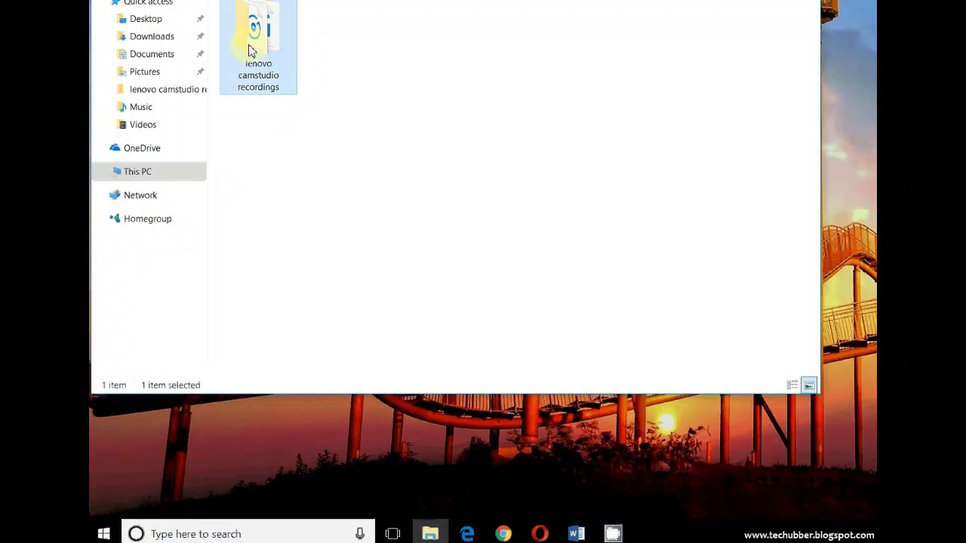
{"action": "double_click", "coordinate": [252, 50]}
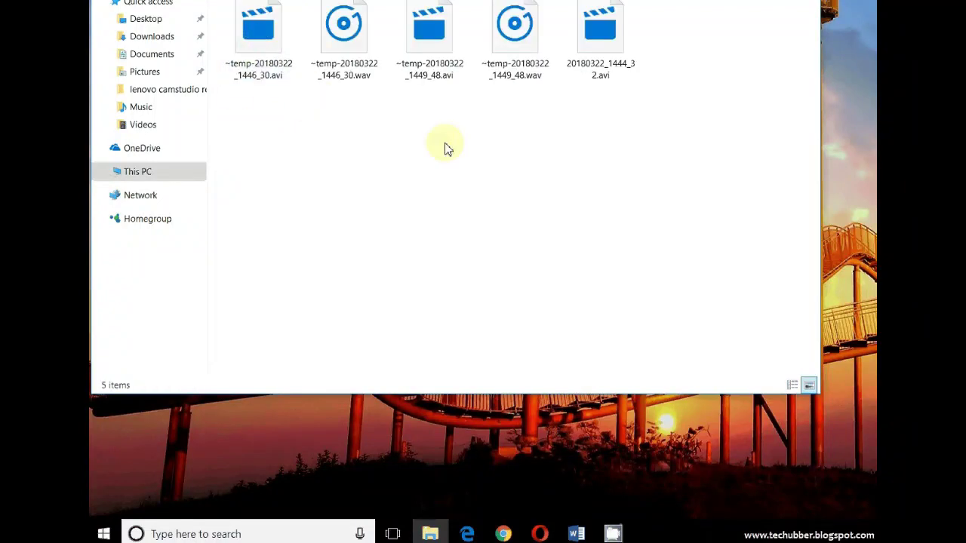
{"action": "left_click_drag", "start_coordinate": [247, 110], "coordinate": [612, 104]}
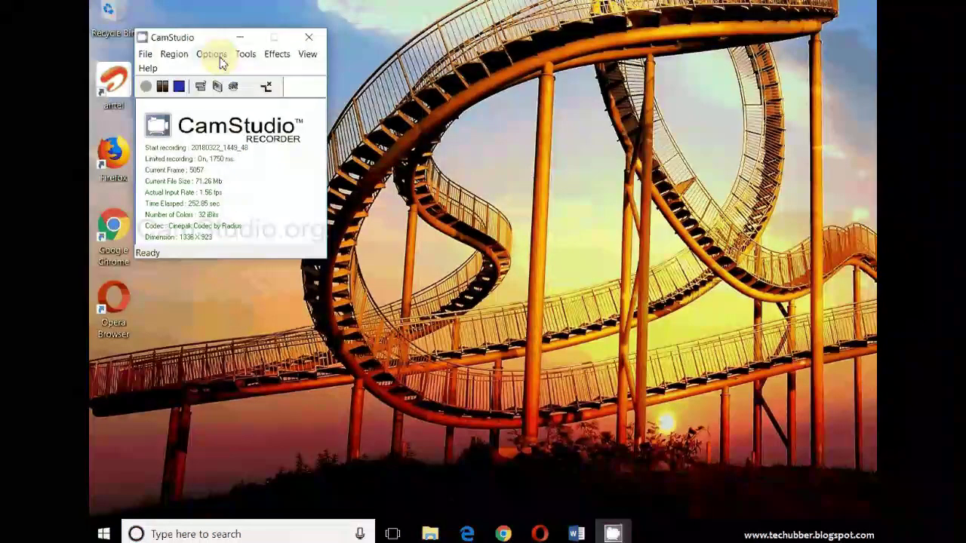
Step: Review the program options for the recording directory, recording thread priority and AVI file naming, and switch to File Explorer
{"action": "left_click", "coordinate": [213, 54]}
{"action": "mouse_move", "coordinate": [325, 219]}
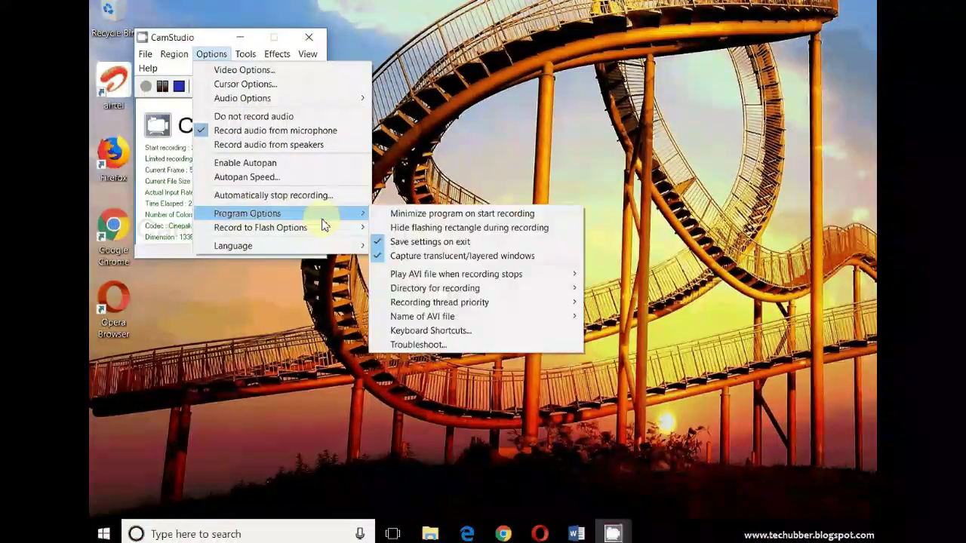
{"action": "mouse_move", "coordinate": [459, 289]}
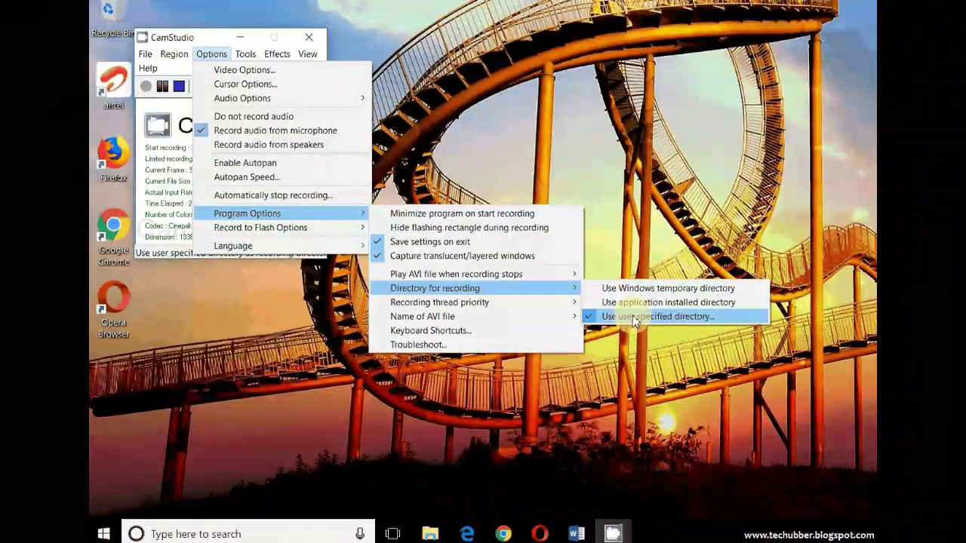
{"action": "mouse_move", "coordinate": [507, 307]}
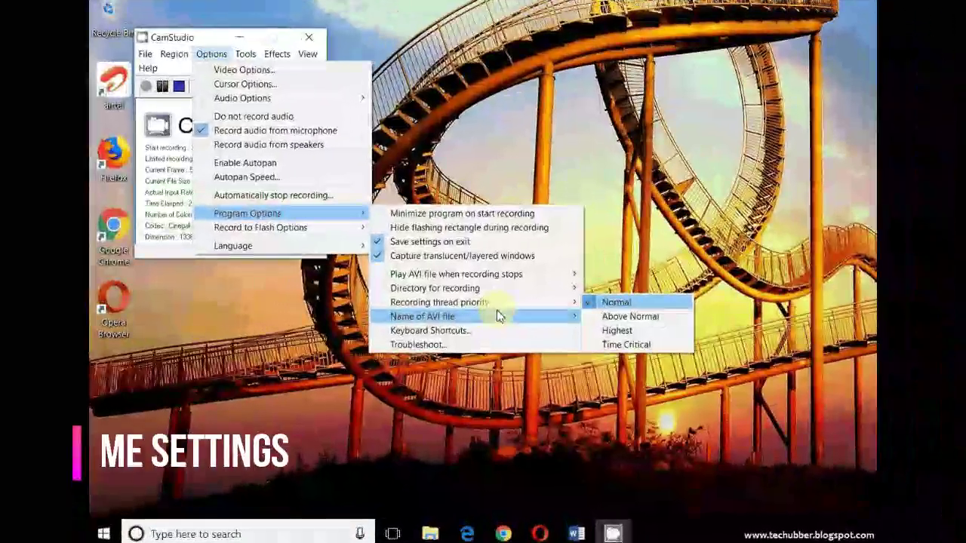
{"action": "mouse_move", "coordinate": [466, 313]}
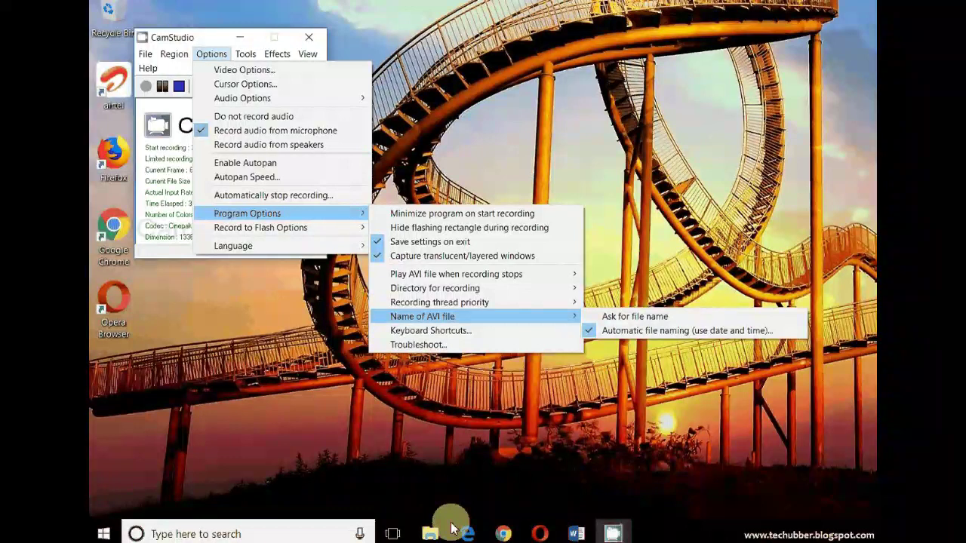
{"action": "left_click", "coordinate": [430, 534]}
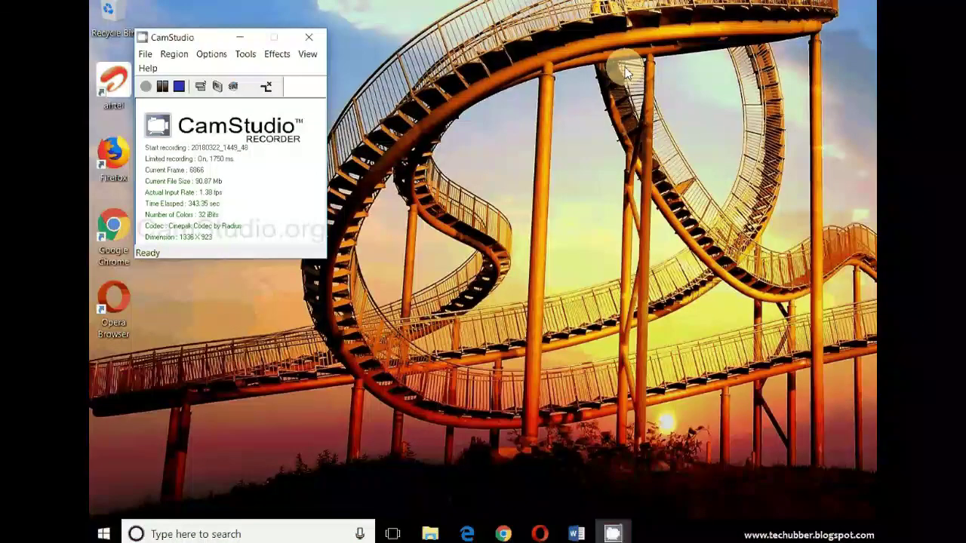
Step: Go back to CamStudio's program options and compare the AVI file naming, recording directory and thread priority choices
{"action": "left_click", "coordinate": [212, 53]}
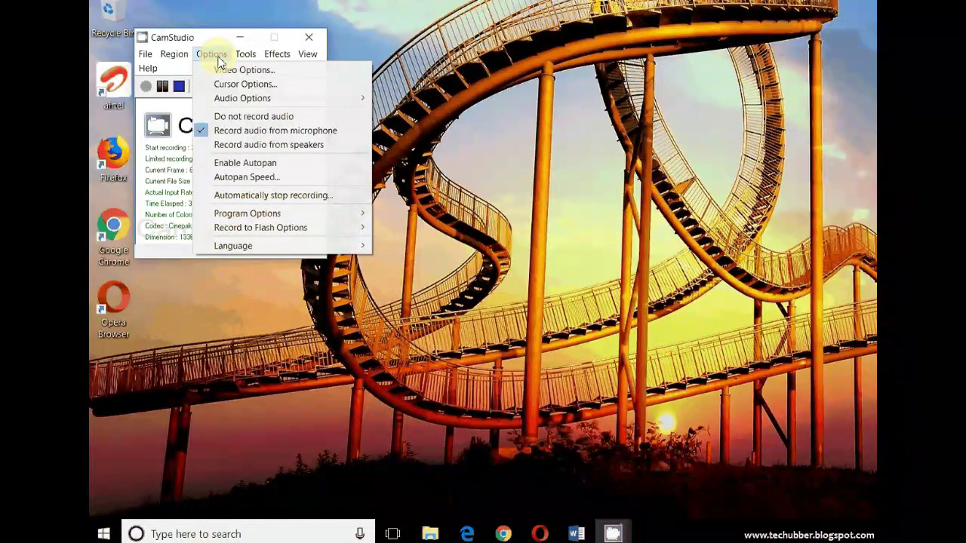
{"action": "mouse_move", "coordinate": [348, 215]}
{"action": "mouse_move", "coordinate": [427, 308]}
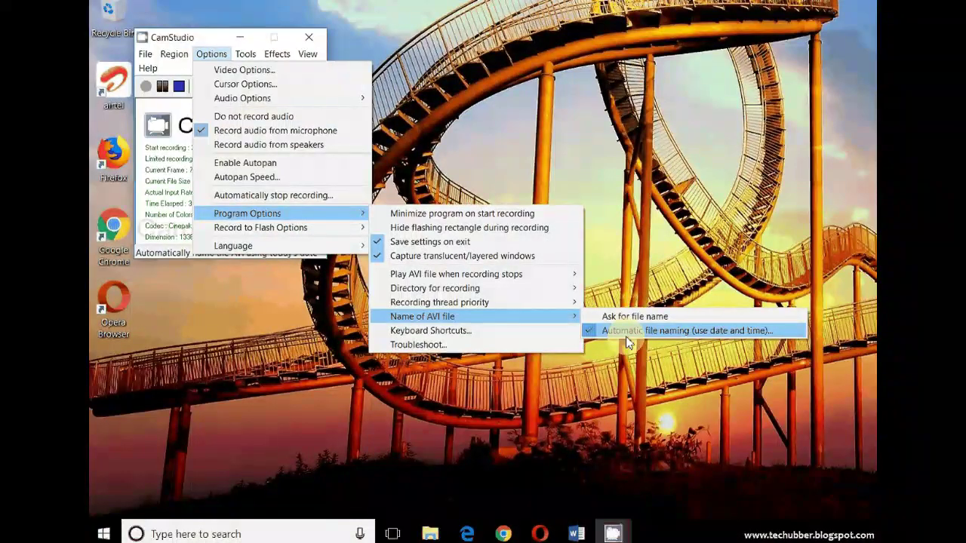
{"action": "mouse_move", "coordinate": [526, 305]}
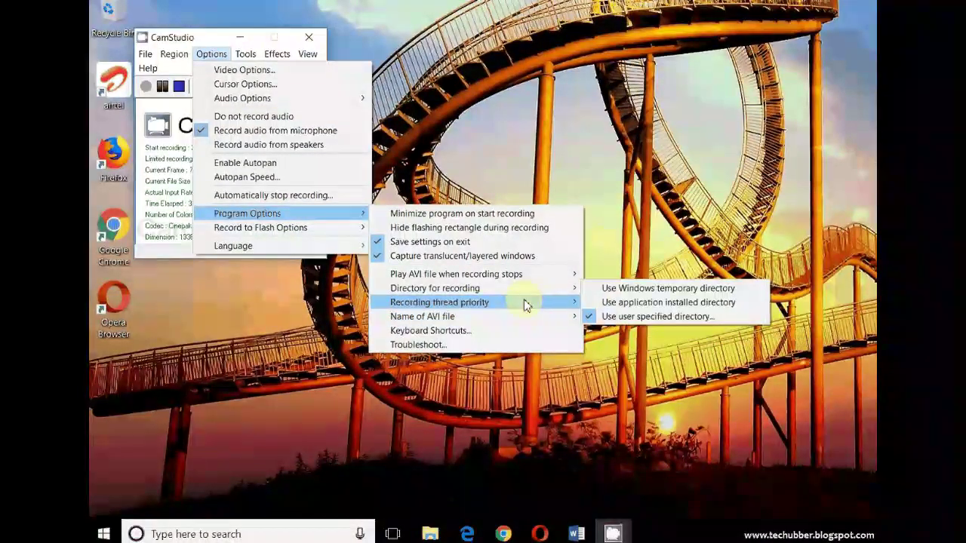
{"action": "mouse_move", "coordinate": [517, 288]}
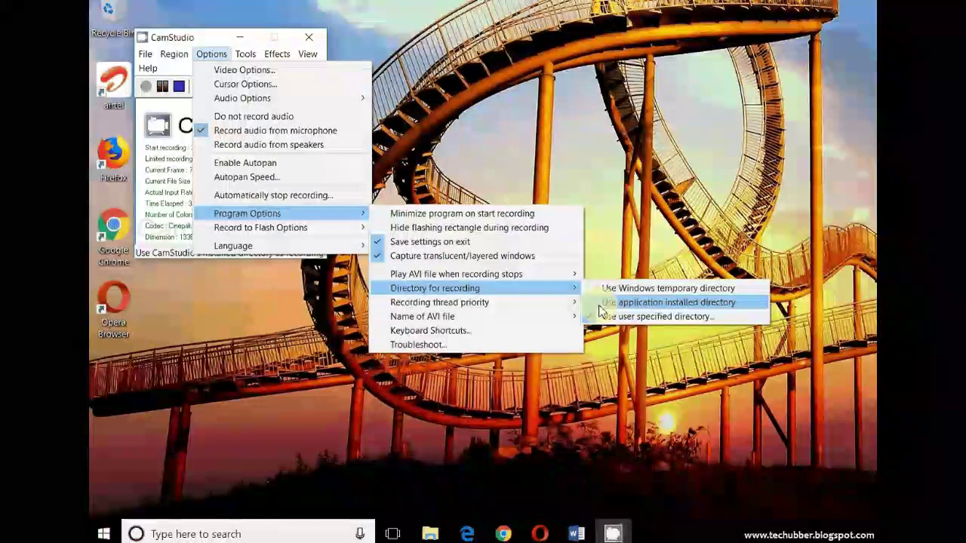
{"action": "mouse_move", "coordinate": [508, 323]}
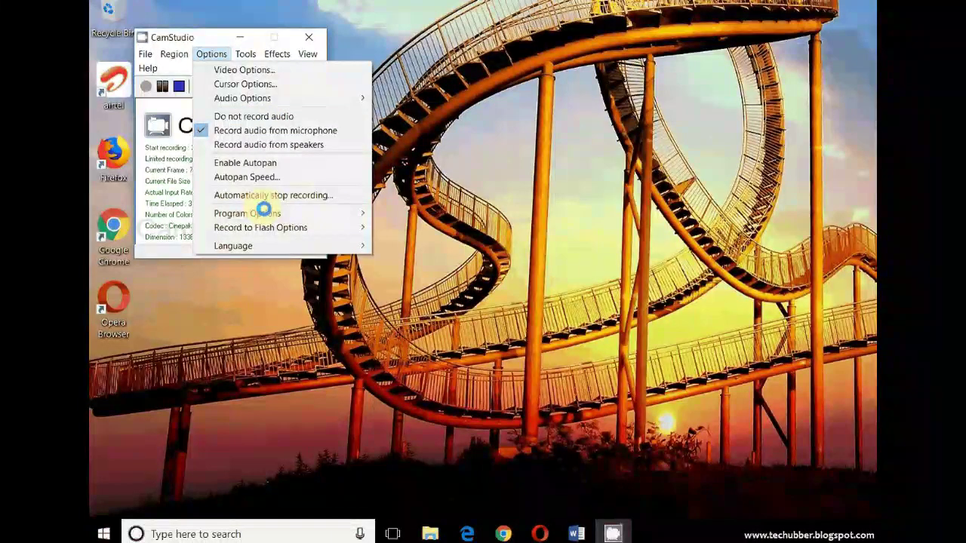
{"action": "mouse_move", "coordinate": [362, 213]}
{"action": "mouse_move", "coordinate": [415, 304]}
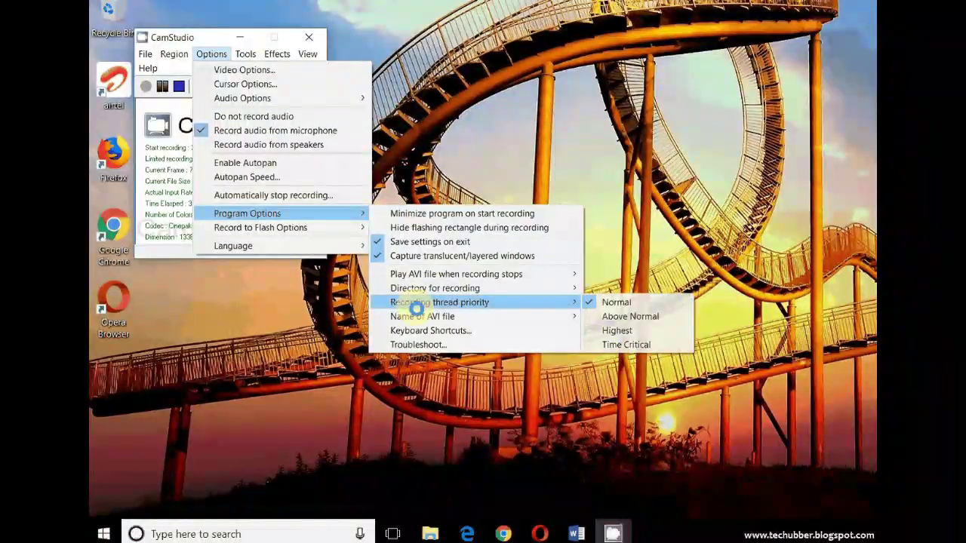
Step: Open the Screen Annotations tool, move its window clear of the recorder to view it, and close it
{"action": "mouse_move", "coordinate": [252, 55]}
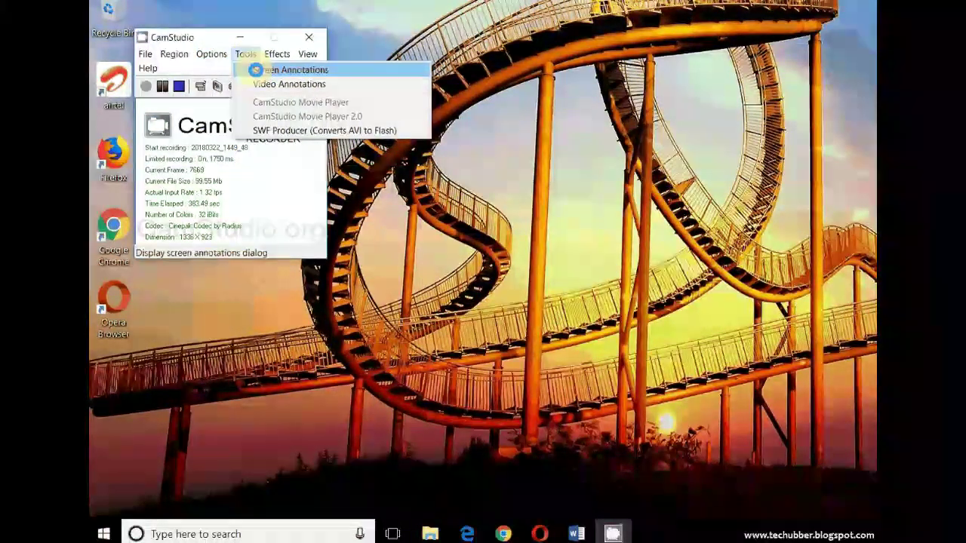
{"action": "left_click", "coordinate": [256, 69]}
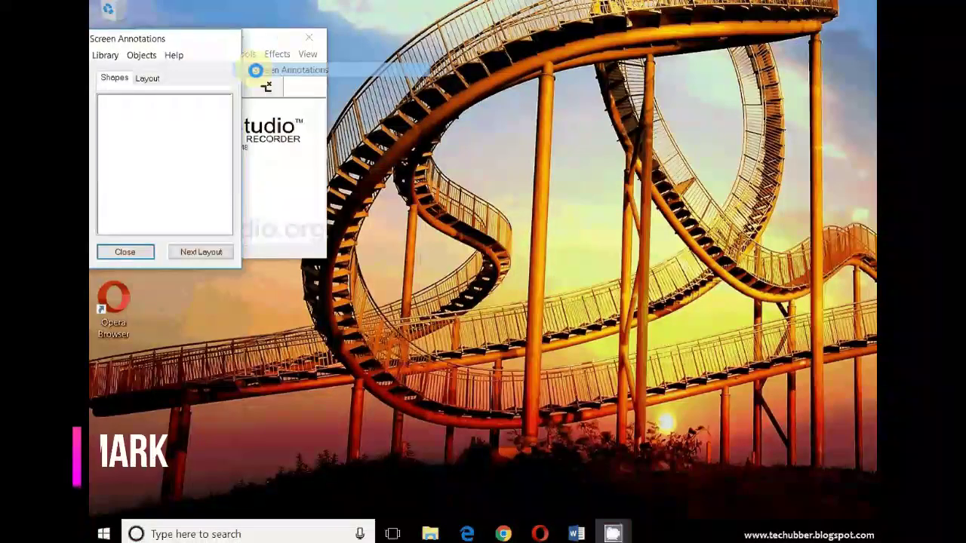
{"action": "left_click_drag", "start_coordinate": [171, 39], "coordinate": [503, 87]}
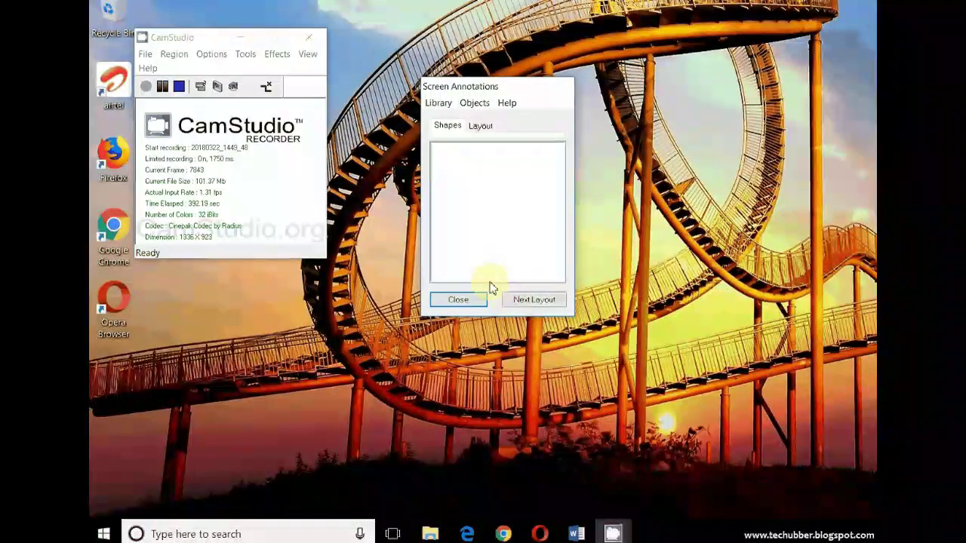
{"action": "left_click", "coordinate": [458, 299]}
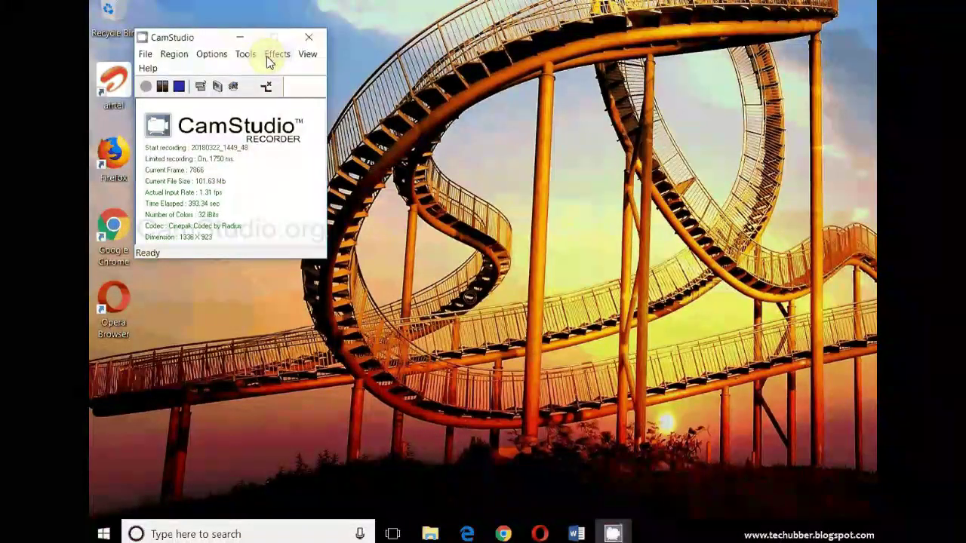
Step: Review the annotation effects for time stamps, caption and watermark, and highlight the caption text in the effects options
{"action": "left_click", "coordinate": [273, 55]}
{"action": "mouse_move", "coordinate": [346, 71]}
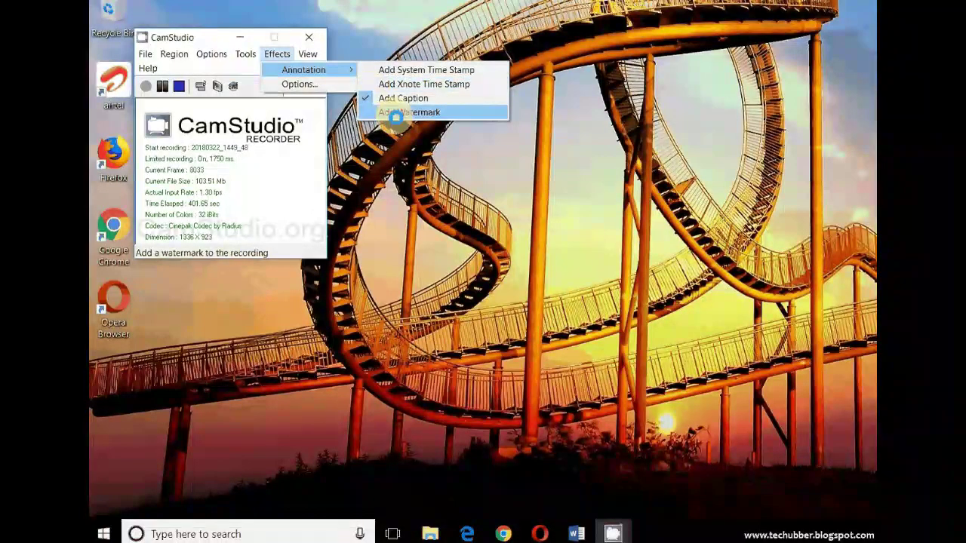
{"action": "left_click", "coordinate": [311, 87]}
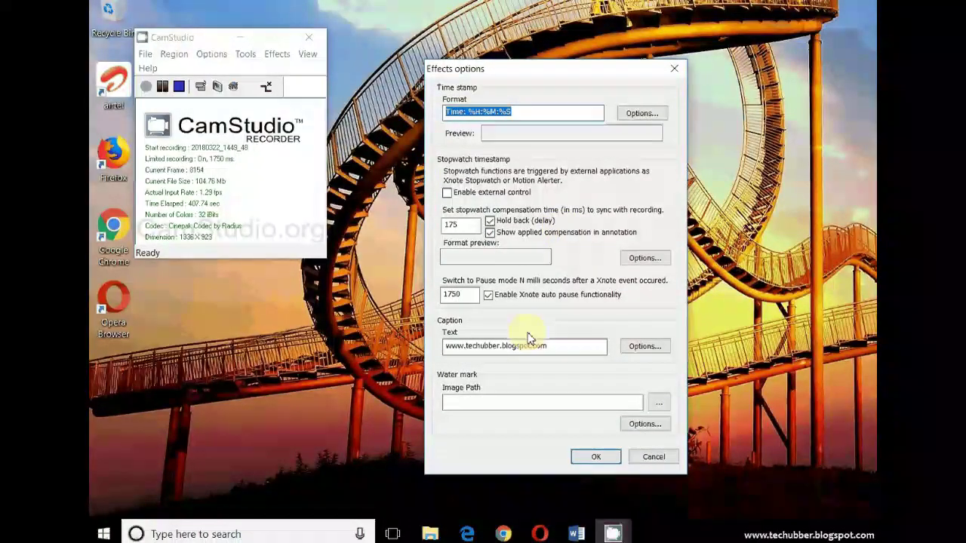
{"action": "left_click_drag", "start_coordinate": [548, 347], "coordinate": [443, 349]}
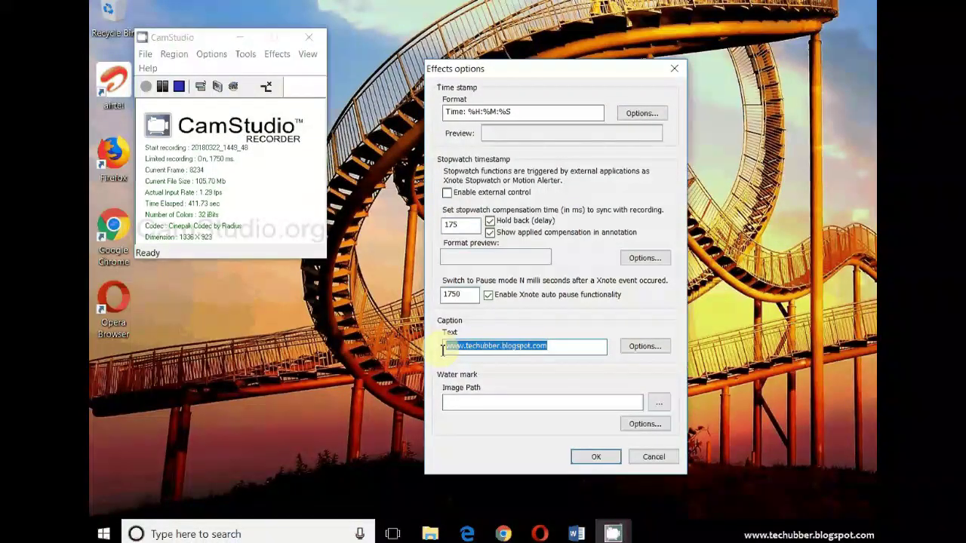
Step: Examine the caption's position, font, text color and background color options, trying other placements, and cancel the dialog
{"action": "left_click", "coordinate": [645, 347]}
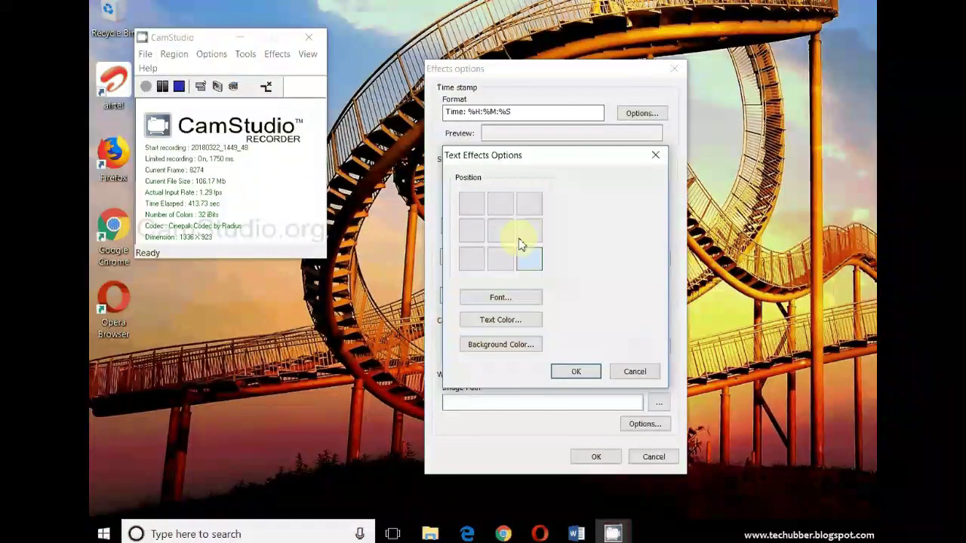
{"action": "left_click", "coordinate": [472, 204]}
{"action": "left_click", "coordinate": [529, 259]}
{"action": "left_click", "coordinate": [530, 269]}
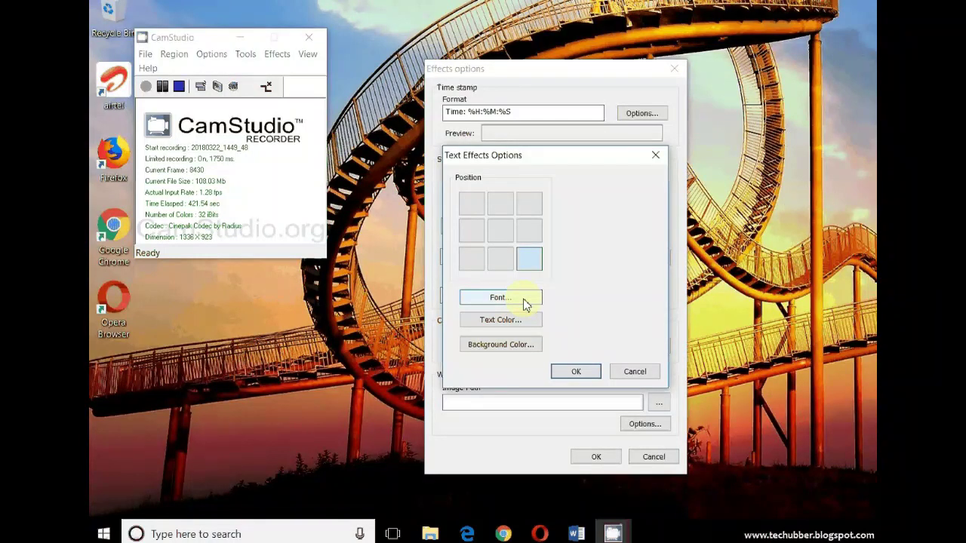
{"action": "left_click", "coordinate": [526, 354]}
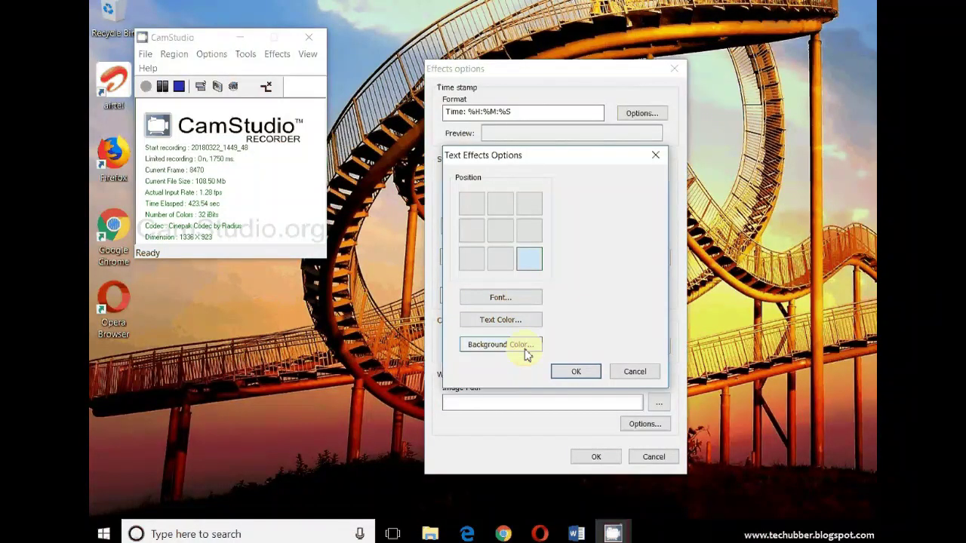
{"action": "left_click", "coordinate": [623, 375]}
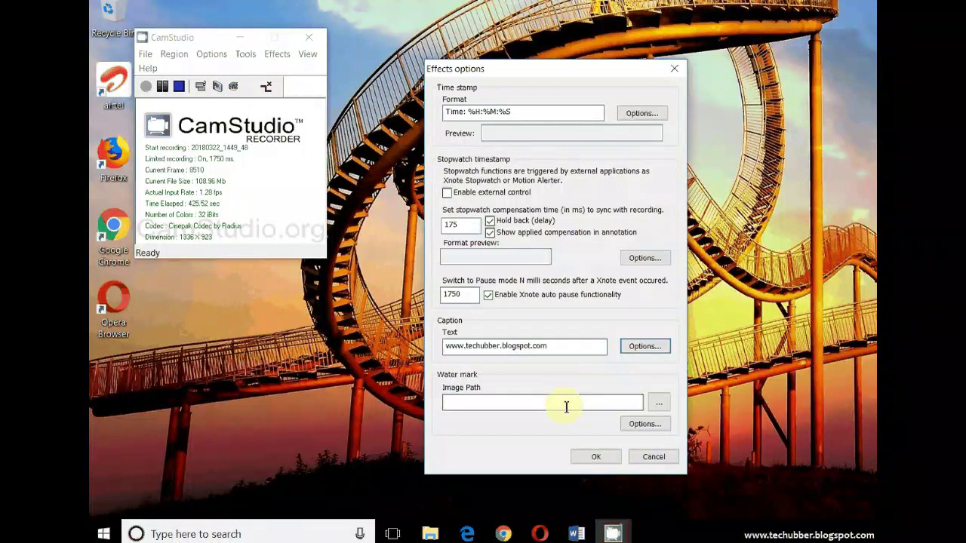
Step: Inspect the watermark image path setting, leave the effects options, and check the annotation effects again
{"action": "left_click", "coordinate": [565, 406]}
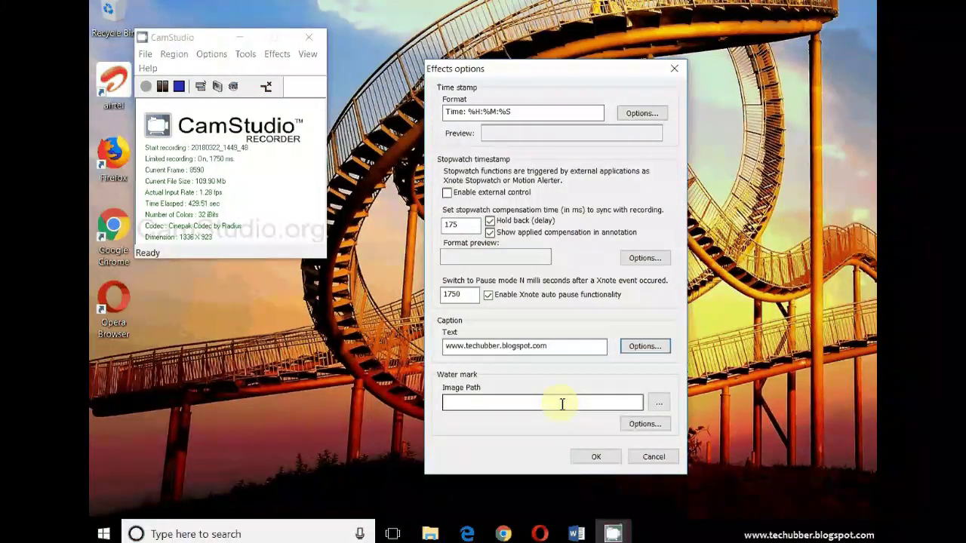
{"action": "left_click", "coordinate": [563, 404]}
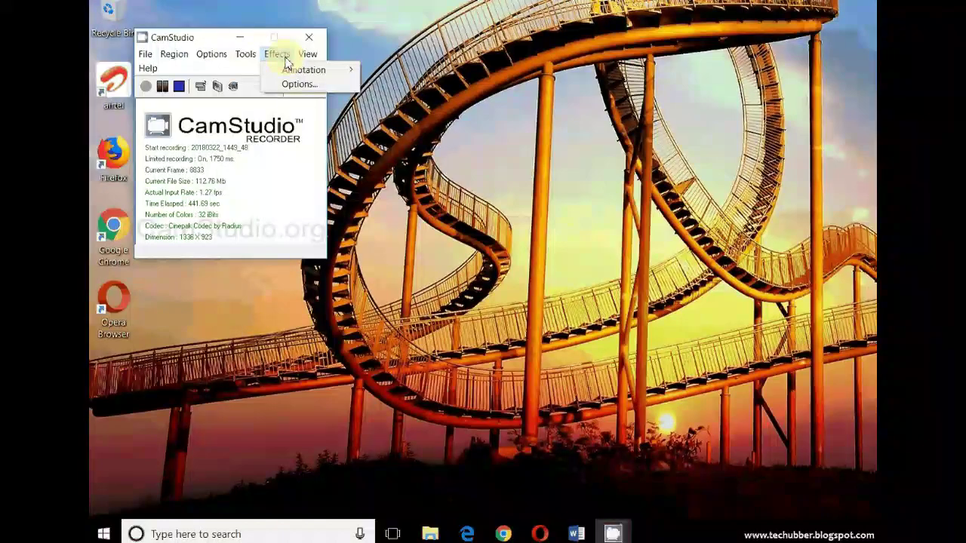
{"action": "mouse_move", "coordinate": [291, 70]}
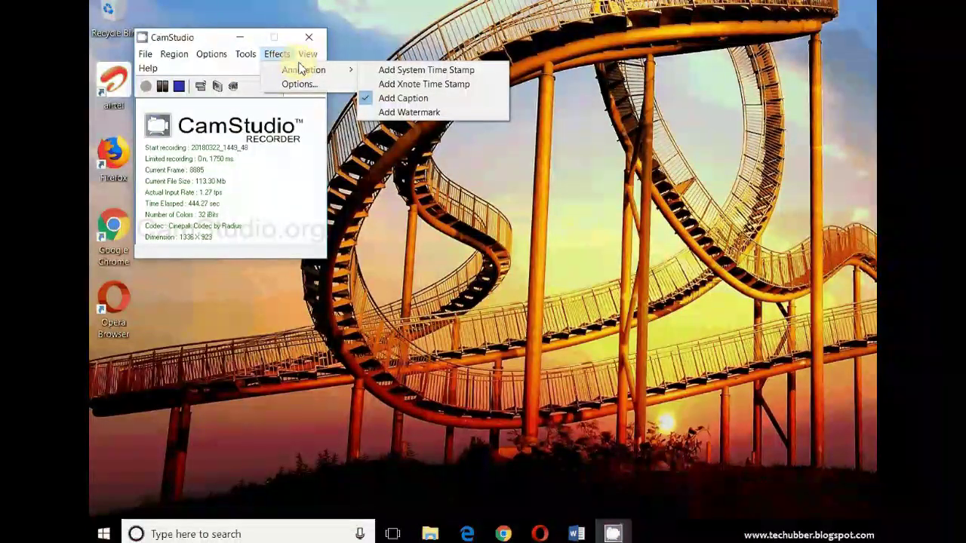
Step: Glance over the recording options once more, close them, and move the CamStudio window lower on the desktop
{"action": "mouse_move", "coordinate": [211, 51]}
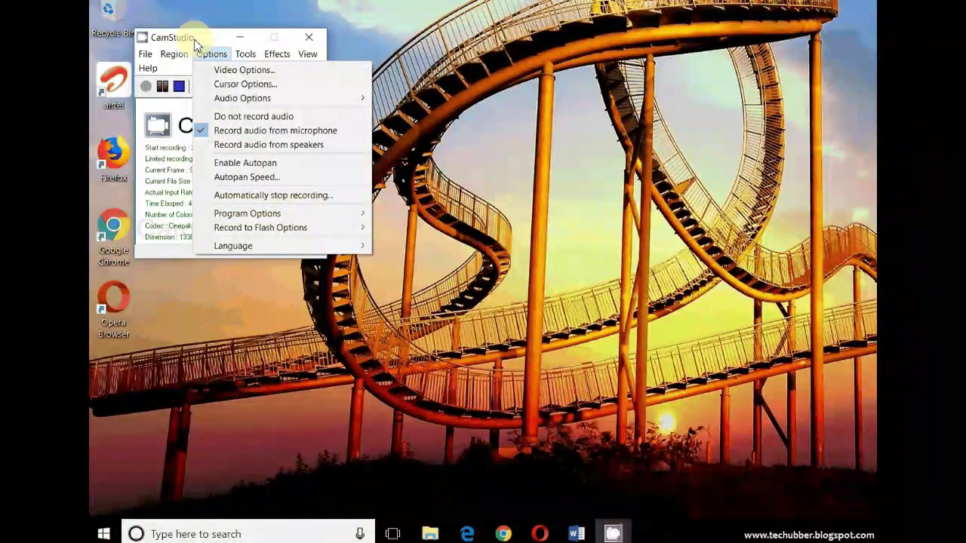
{"action": "left_click", "coordinate": [195, 43]}
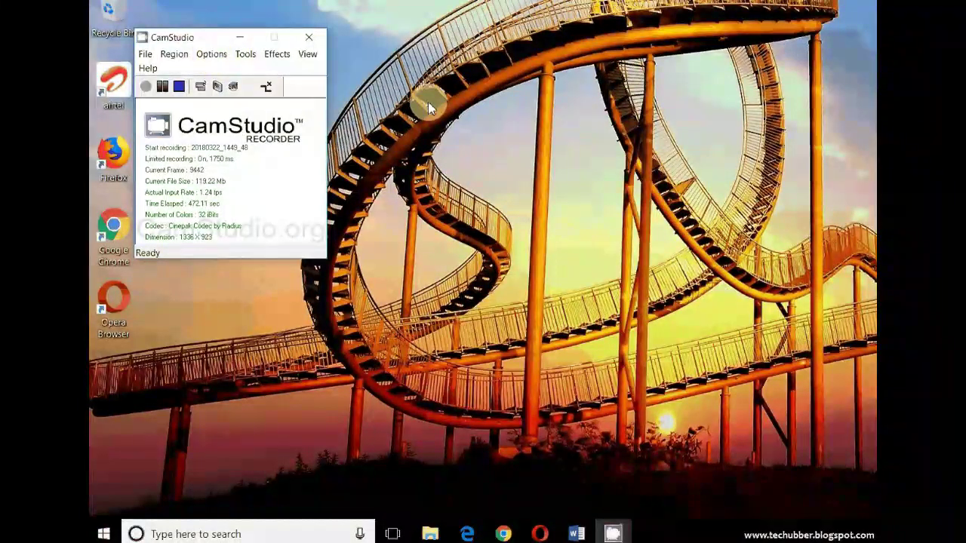
{"action": "left_click_drag", "start_coordinate": [193, 44], "coordinate": [201, 129]}
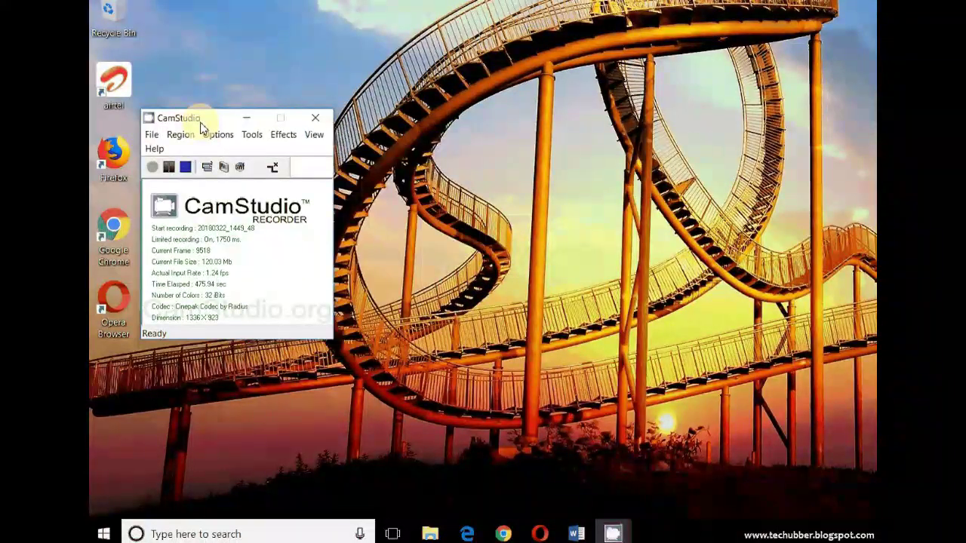